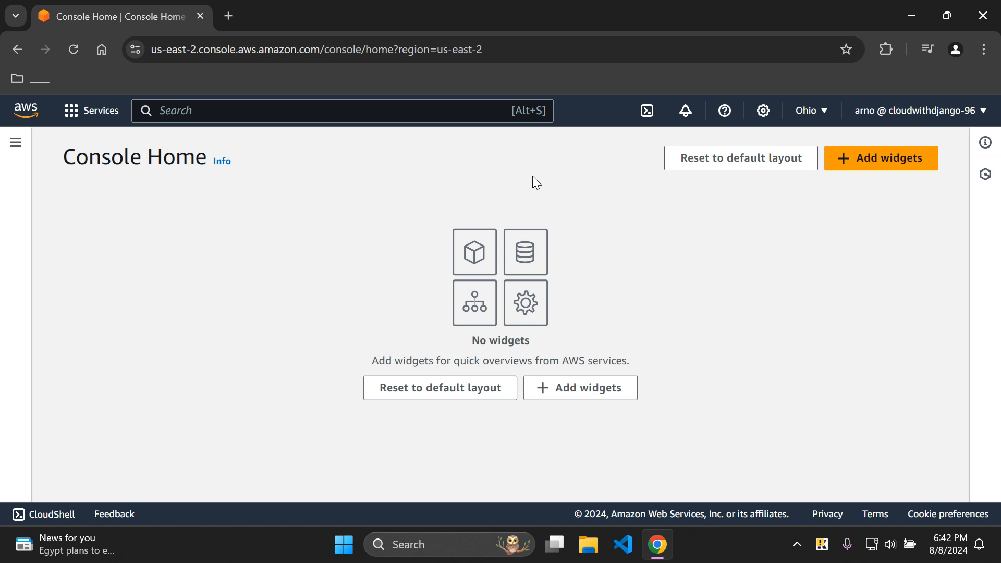
Search the AWS services for "cloudform" and mark CloudFormation as a favorite.
click(448, 108)
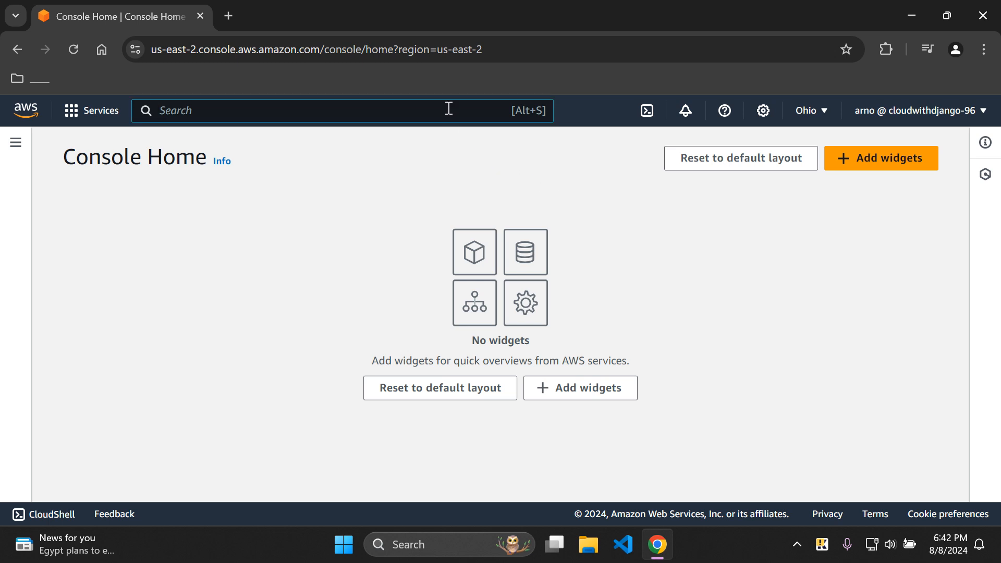
text(cloud)
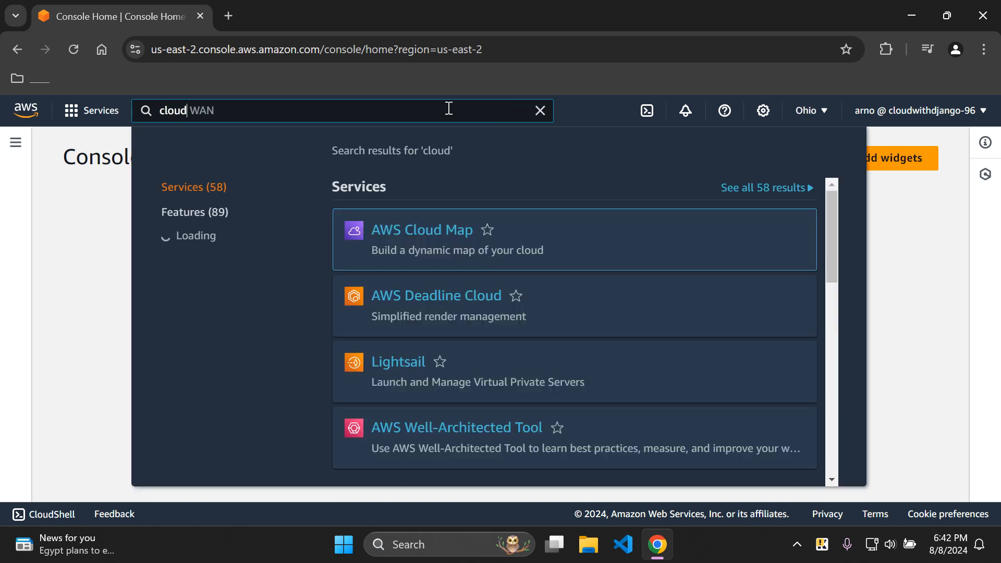
text(form)
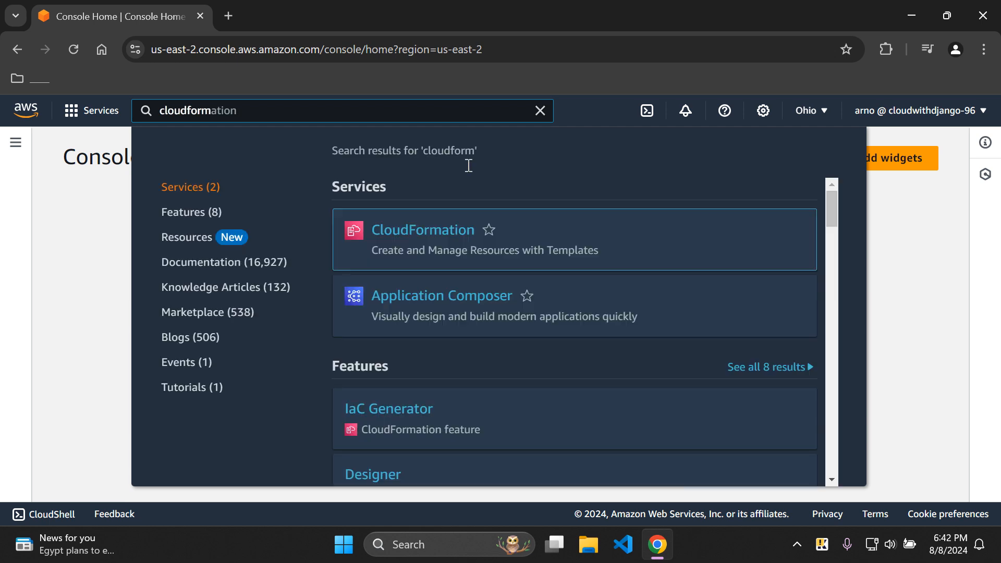
click(490, 231)
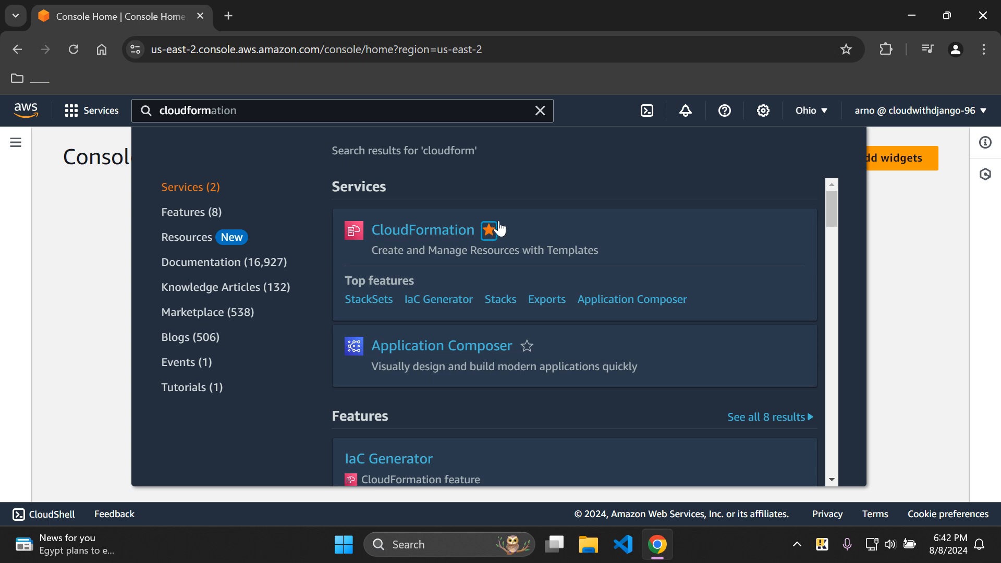
click(539, 111)
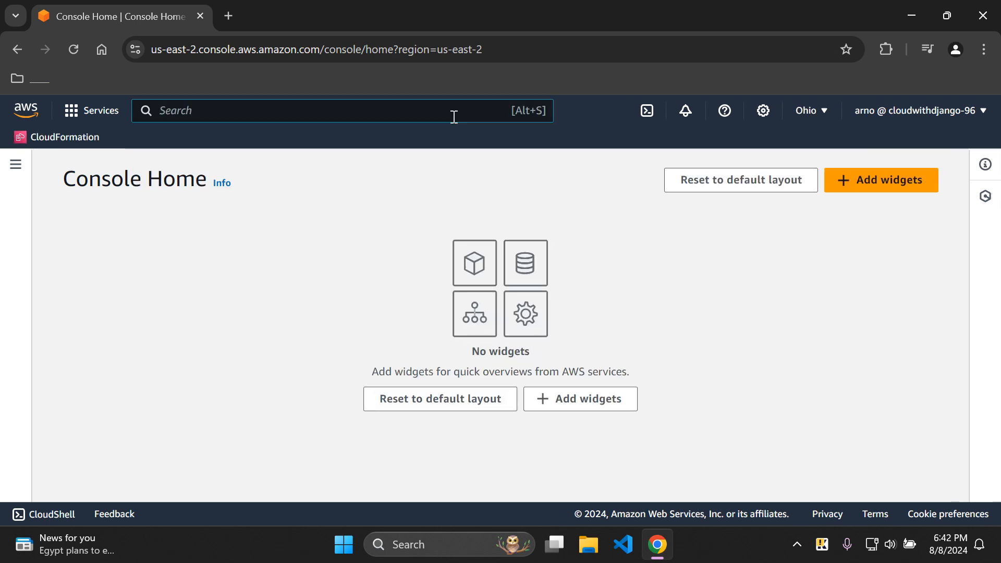
Search the AWS services for "s3" and mark S3 as a favorite.
text(s3)
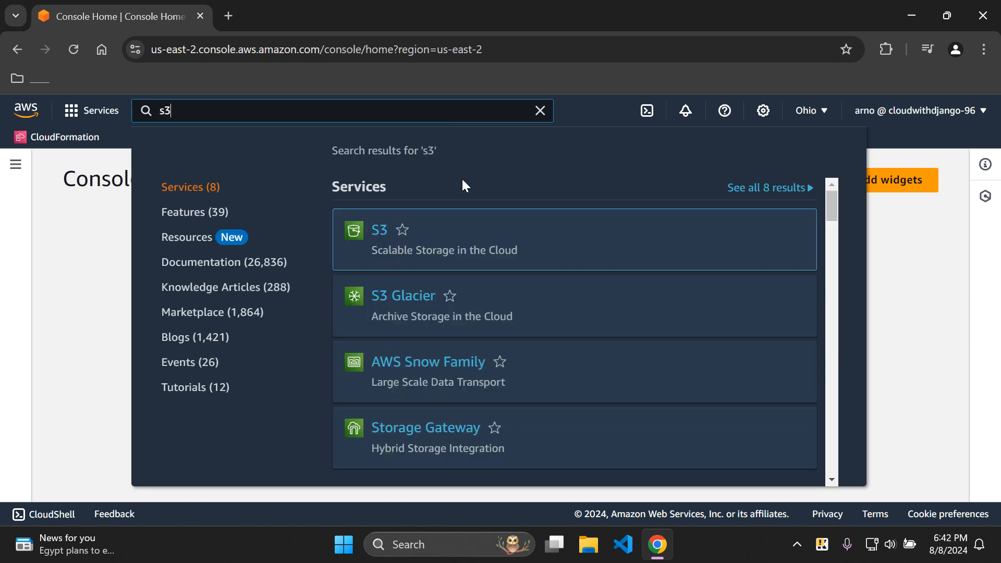
click(402, 229)
click(540, 111)
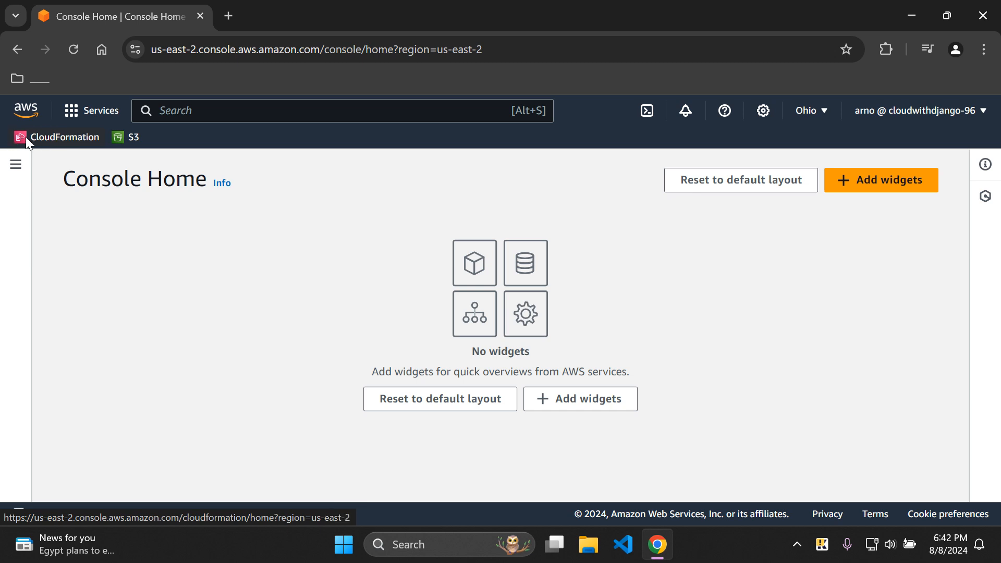
Open the favorited CloudFormation service in a new browser tab and switch to it.
right_click(56, 137)
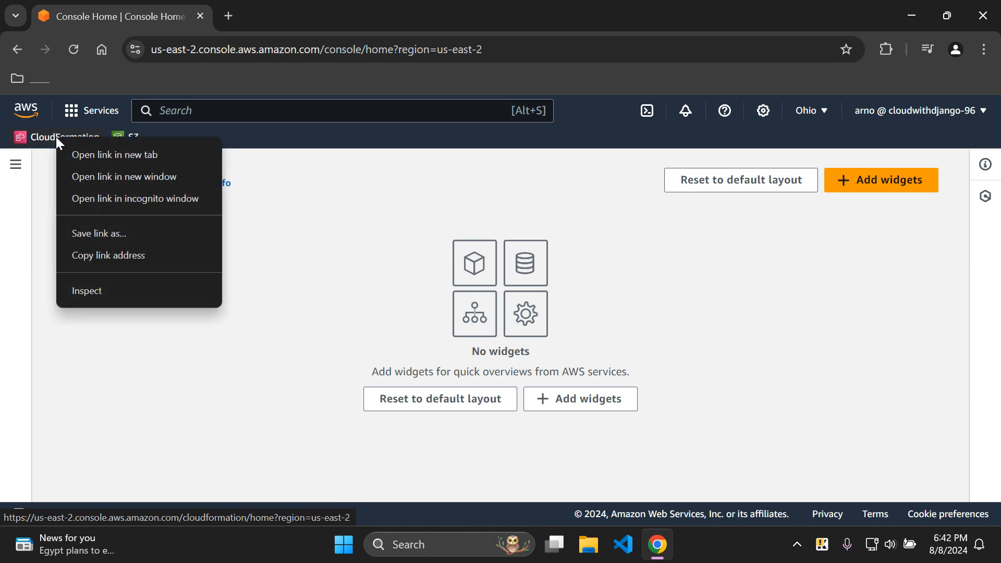
click(105, 153)
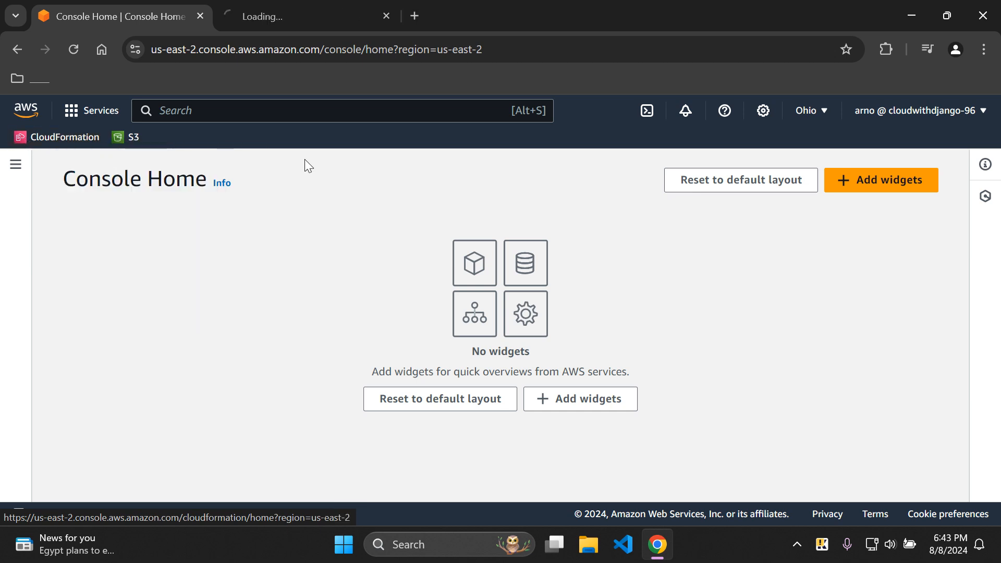
click(341, 22)
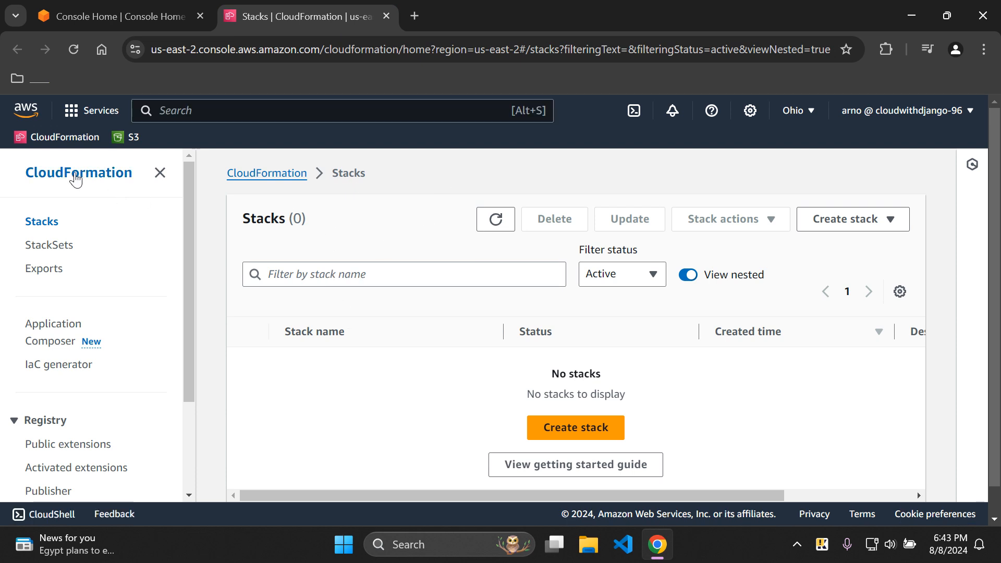
Go from the Stacks list to the CloudFormation getting-started page and collapse the service navigation.
click(160, 173)
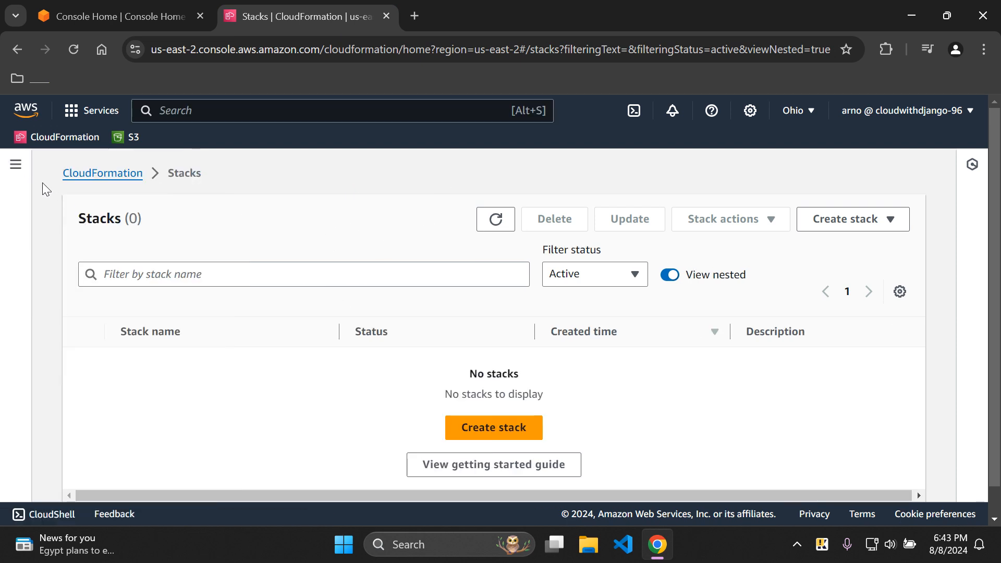
click(18, 172)
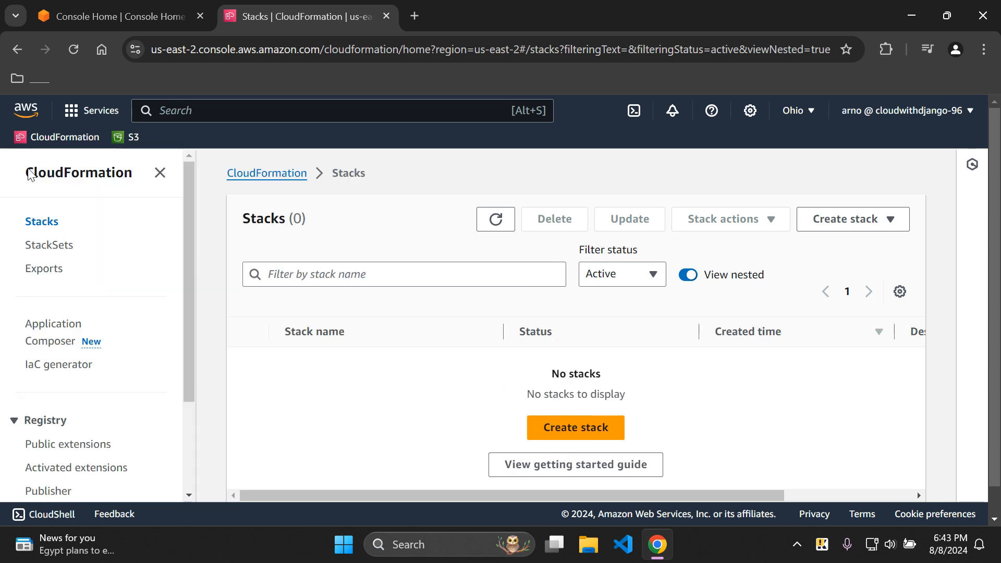
click(85, 170)
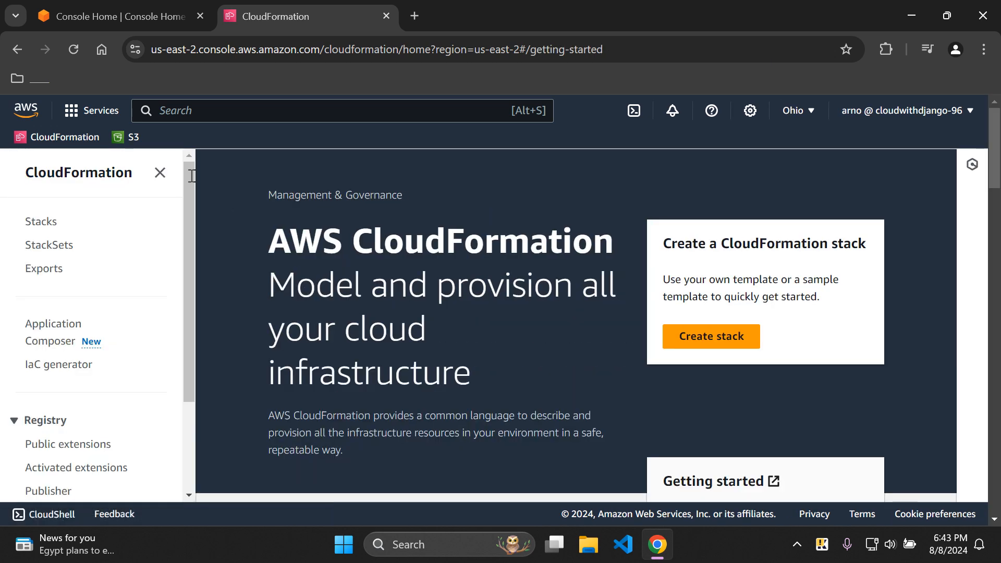
click(160, 172)
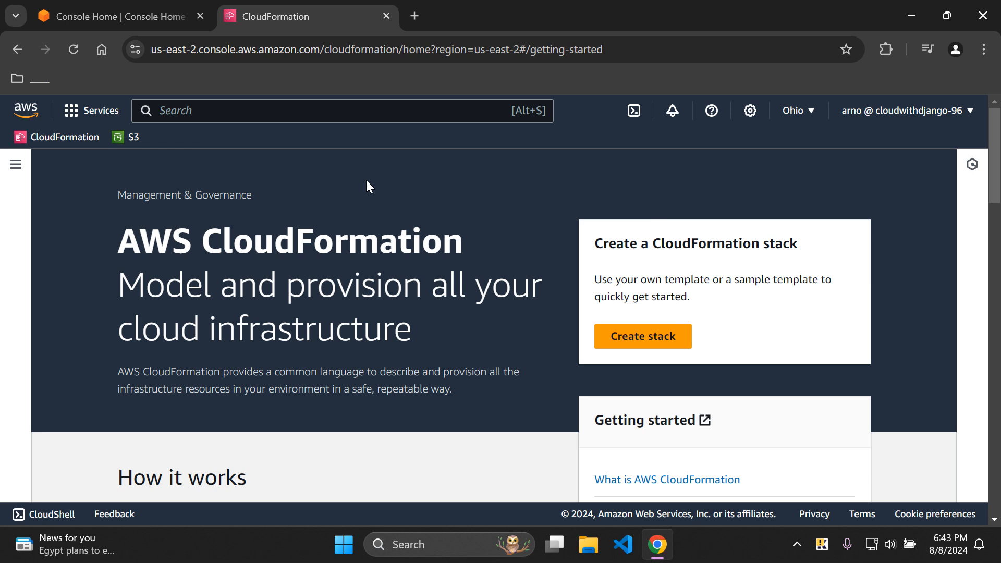
Open the favorited S3 service in a new browser tab and switch to it.
right_click(123, 138)
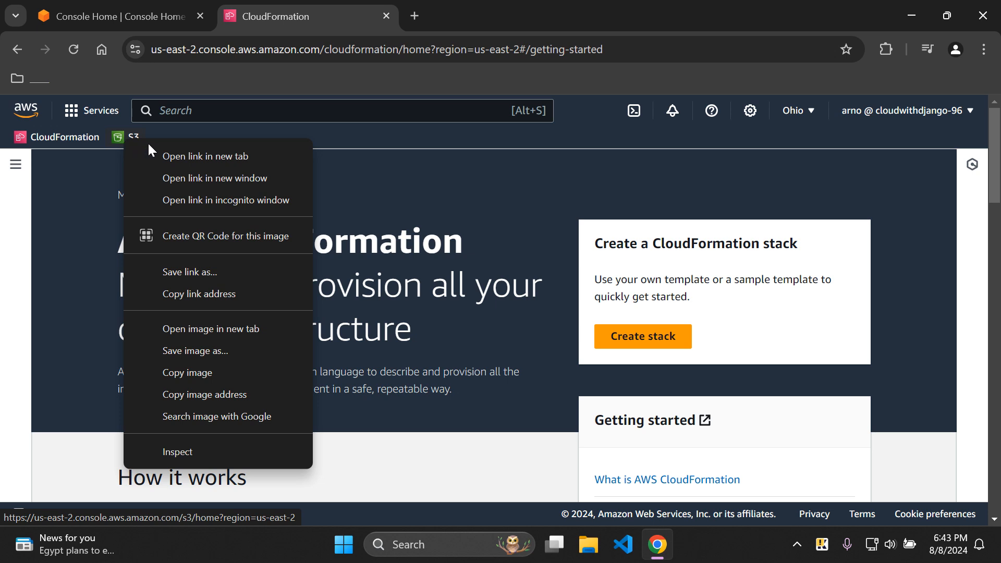
click(206, 155)
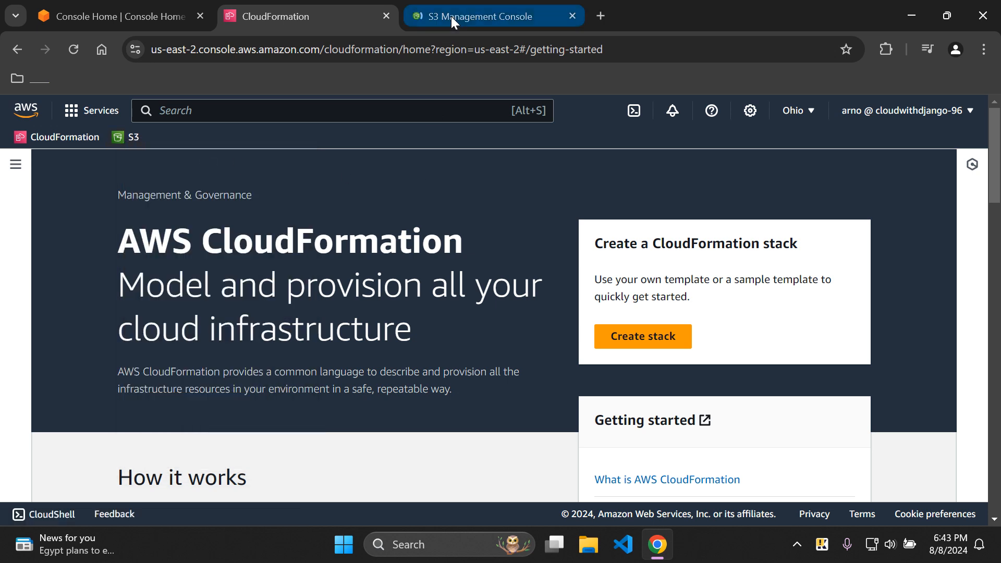
click(452, 17)
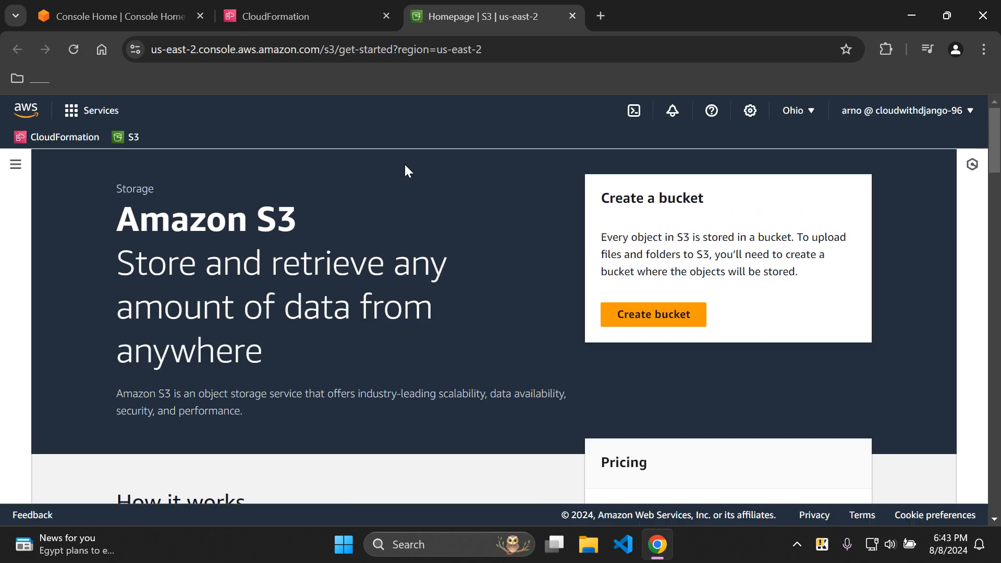
Return to CloudFormation, start a new stack using Build from Application Composer, and open Application Composer for its template.
click(329, 7)
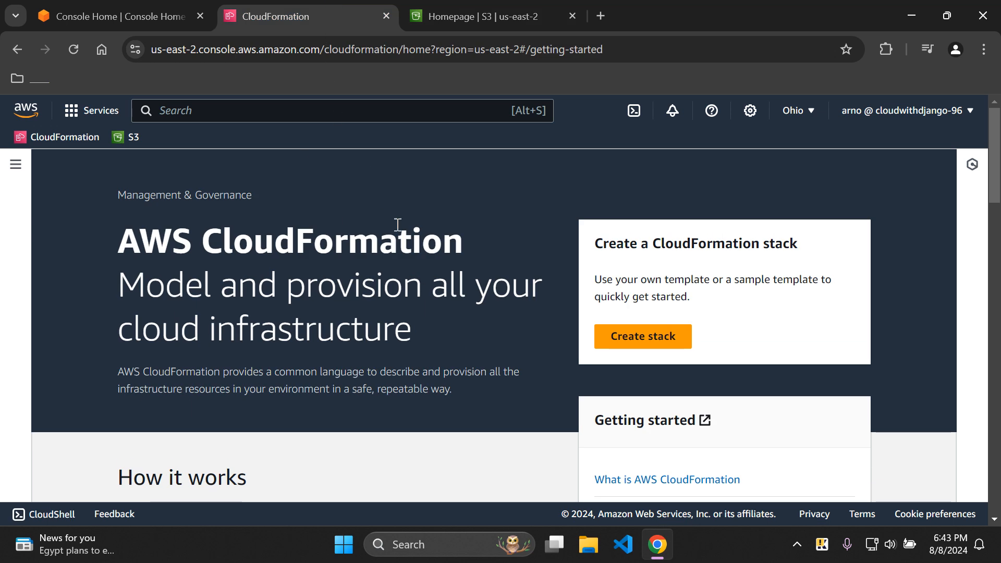
click(643, 339)
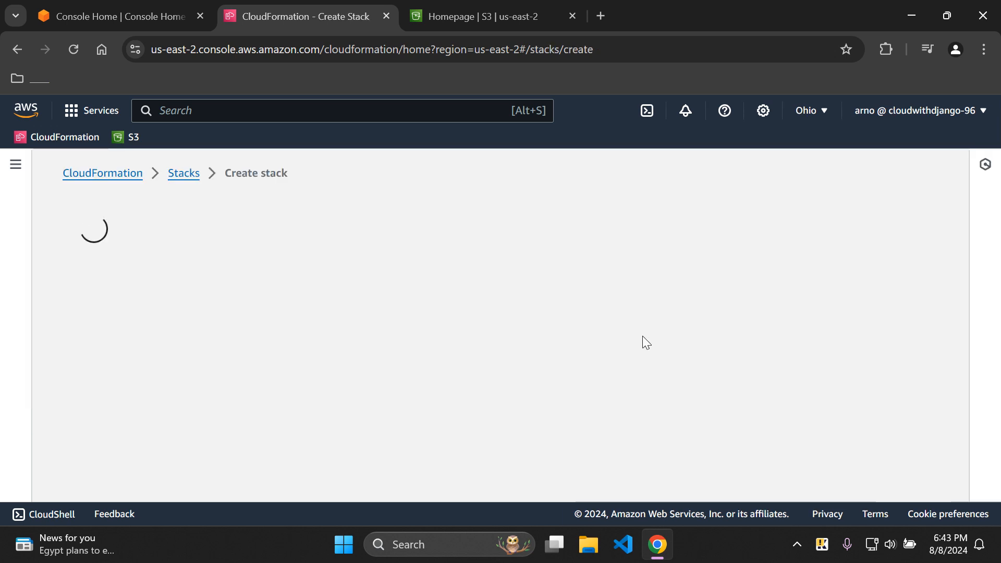
scroll(752, 174, down, 1)
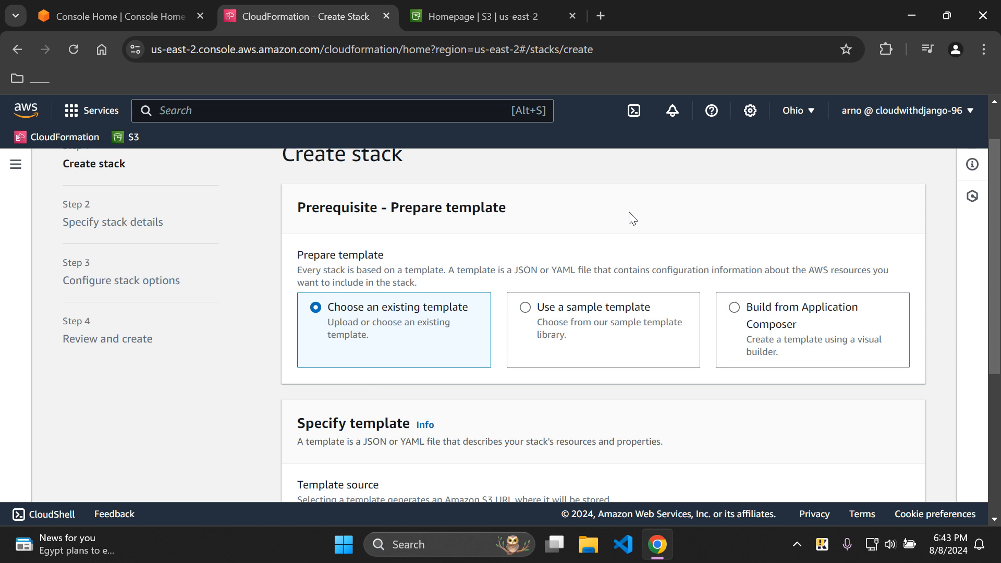
scroll(996, 205, up, 2)
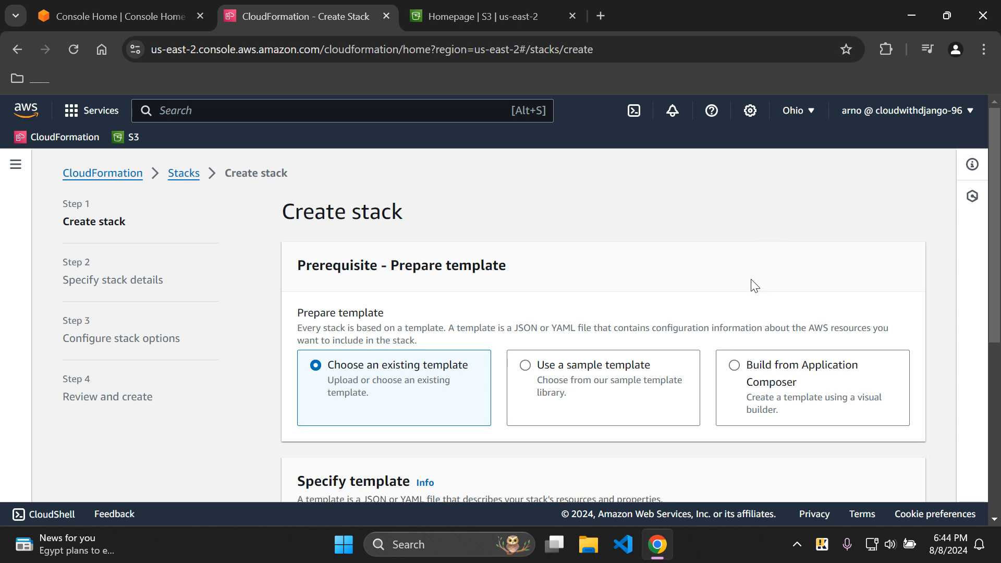
click(734, 366)
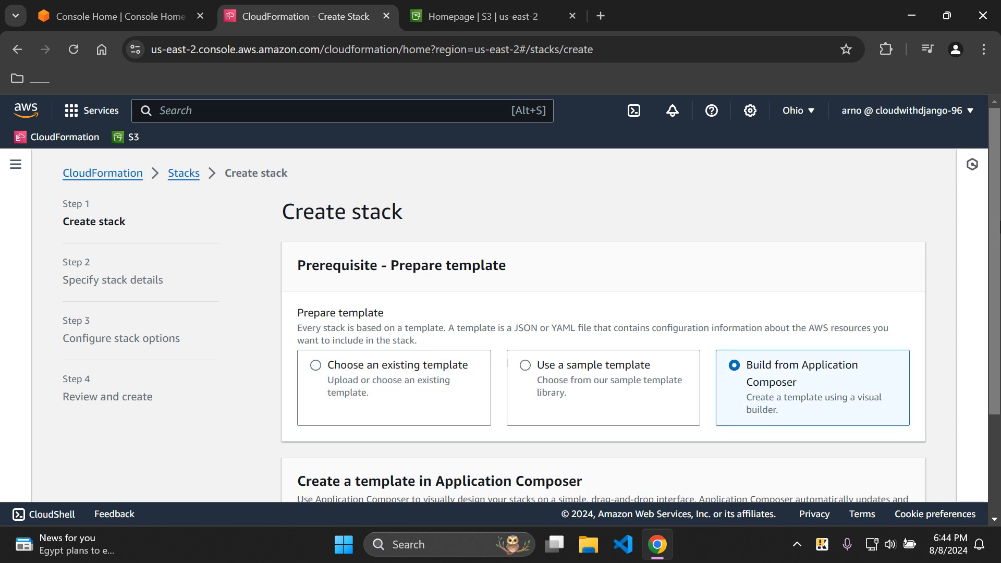
scroll(996, 224, down, 3)
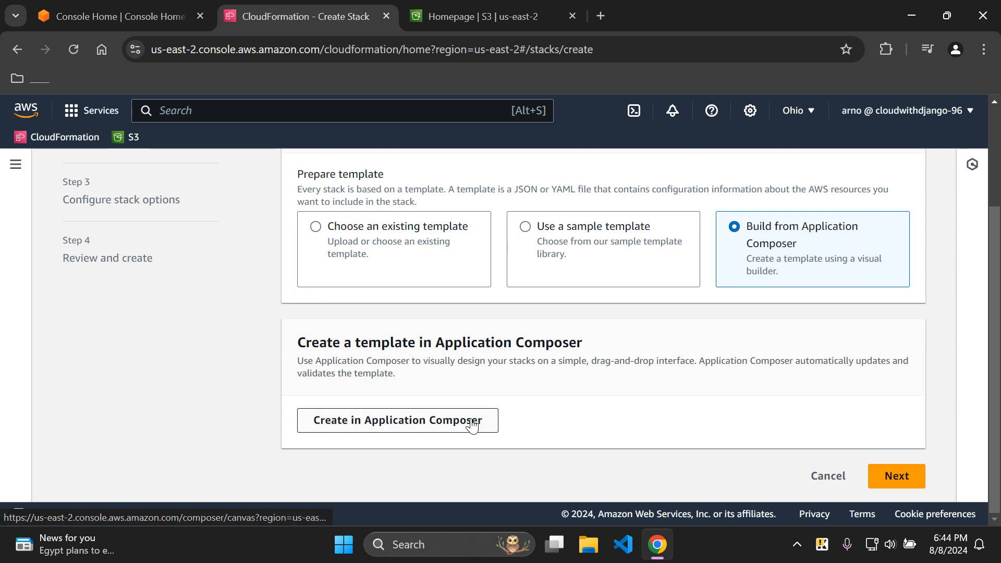
click(421, 423)
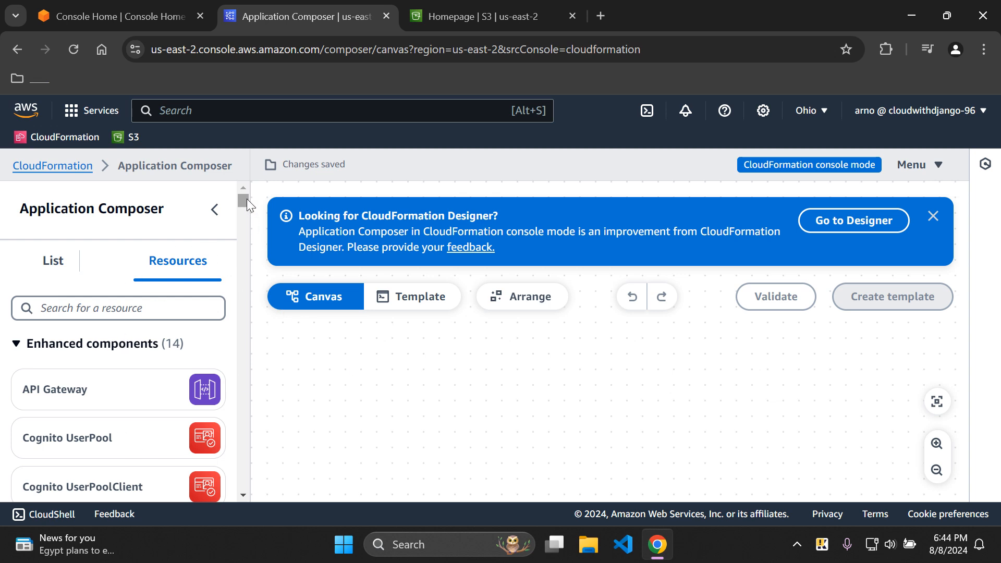
Switch from Application Composer to CloudFormation Designer and dismiss the upgrade banner over the canvas.
mouse_move(246, 199)
mouse_down()
mouse_move(248, 219)
mouse_move(249, 198)
mouse_up()
click(830, 222)
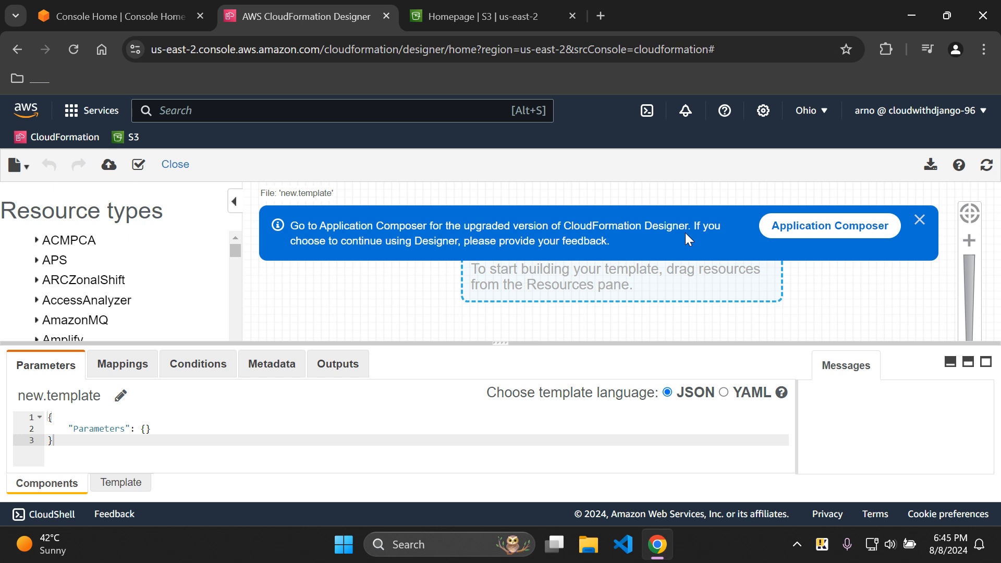
click(919, 221)
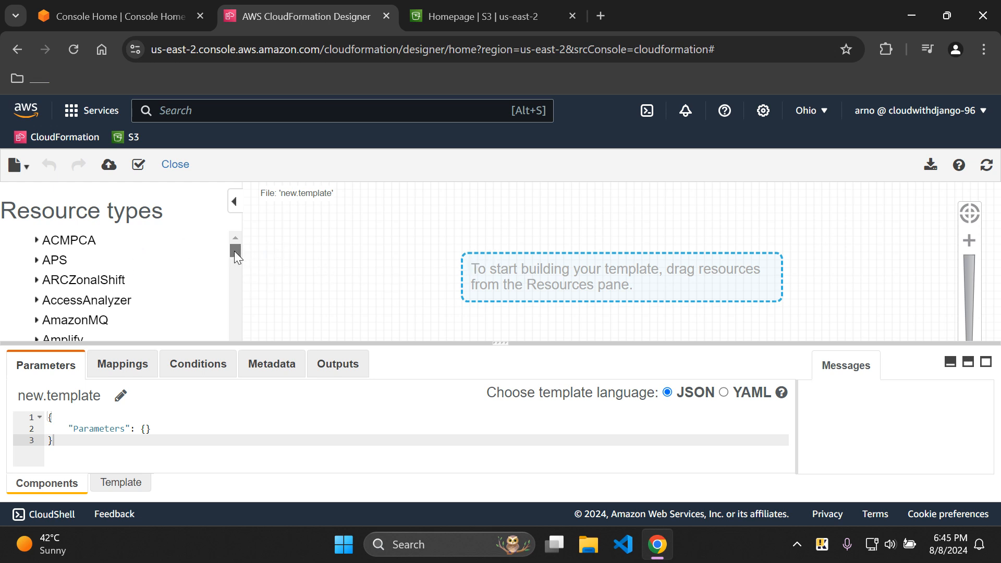
Browse the Designer's resource types, expanding the EC2 group to view its resources and collapsing it again.
drag(233, 251, 233, 254)
drag(233, 262, 236, 280)
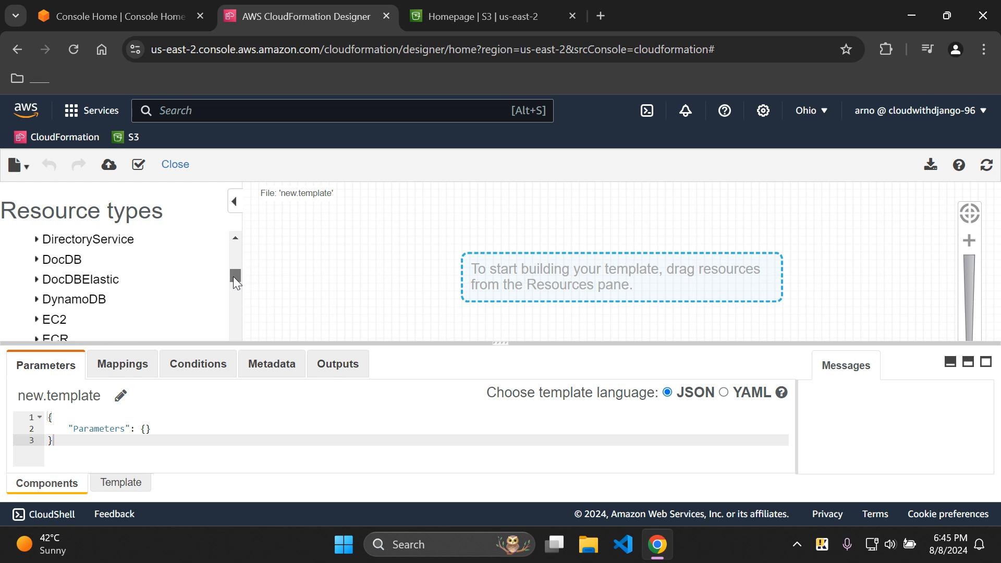
drag(233, 276, 233, 277)
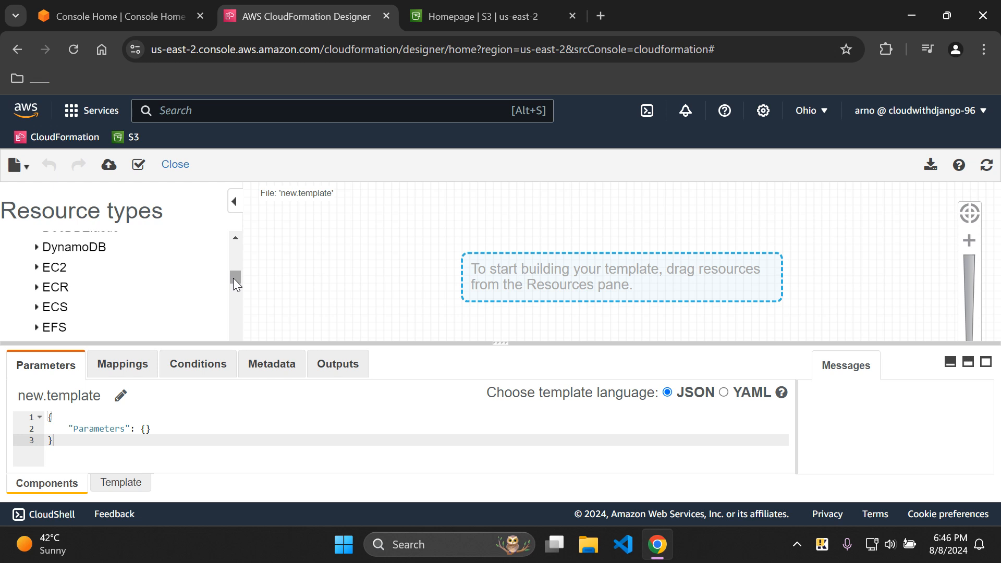
click(37, 268)
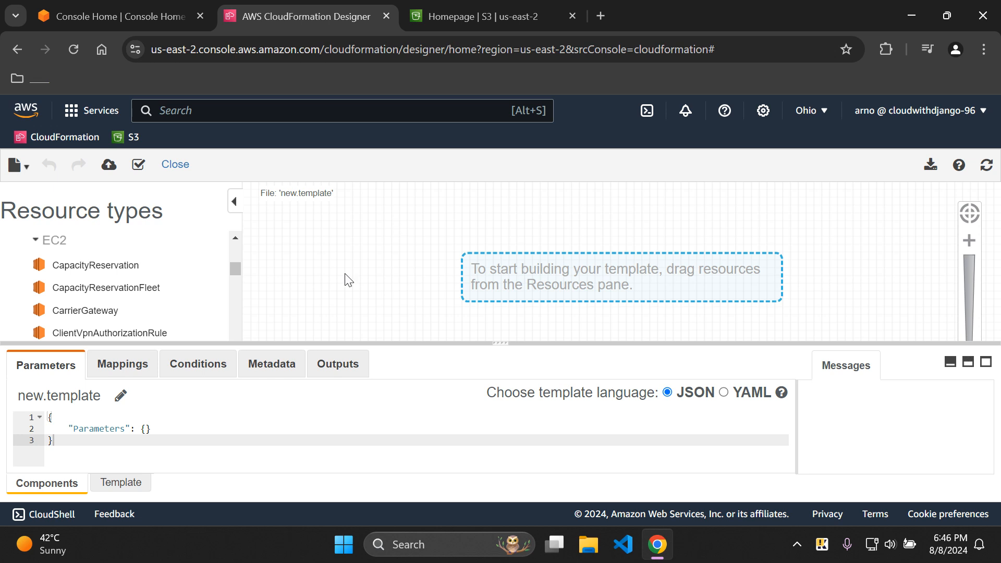
click(36, 242)
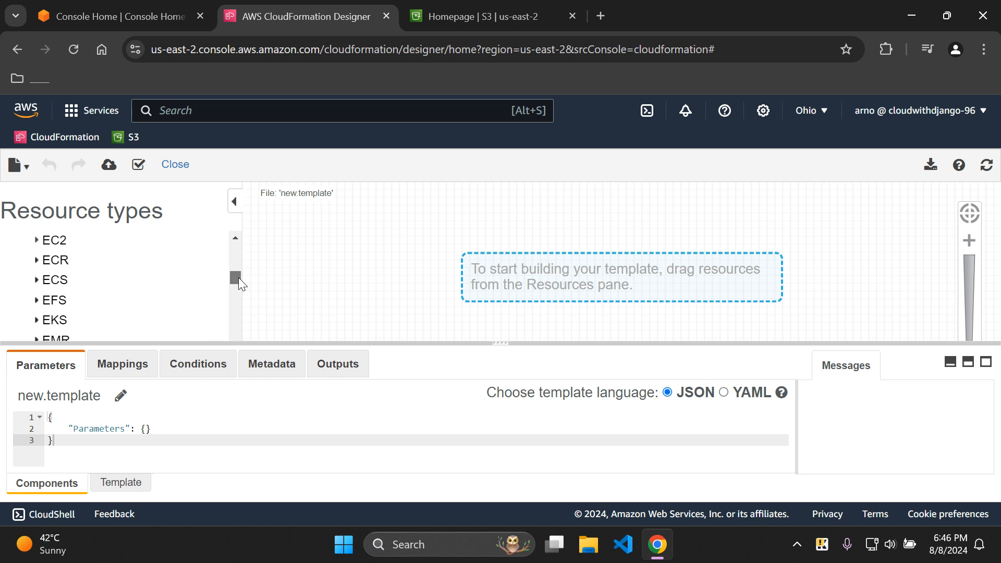
Place an S3 Bucket resource on the empty template canvas and deselect it.
drag(238, 280, 230, 321)
click(47, 260)
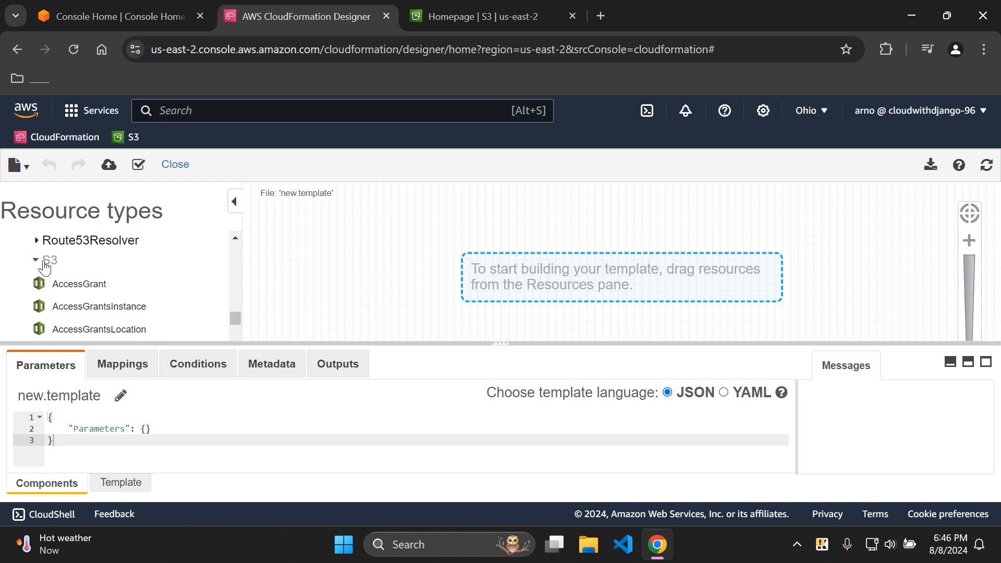
scroll(219, 317, down, 1)
drag(233, 315, 233, 317)
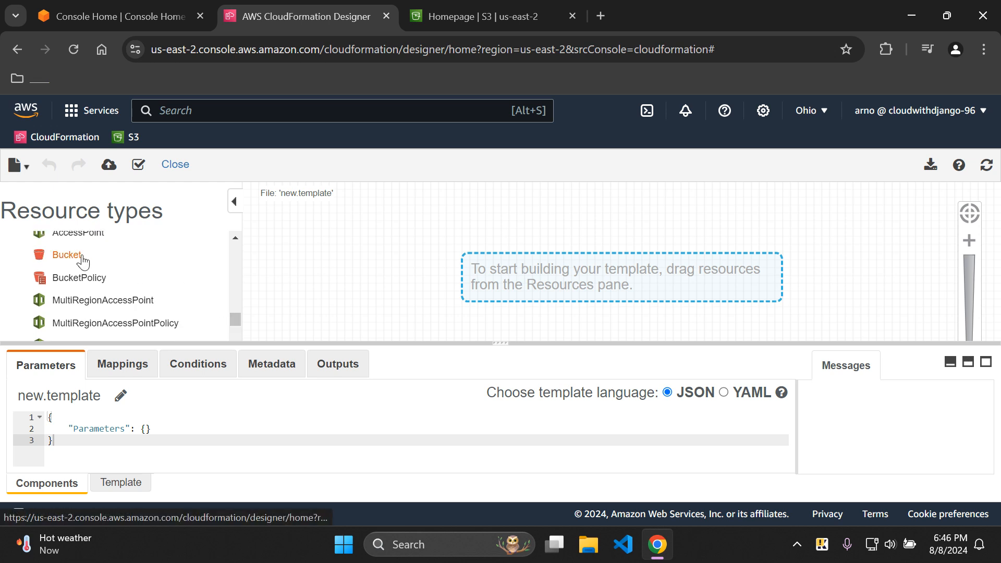
drag(55, 254, 181, 255)
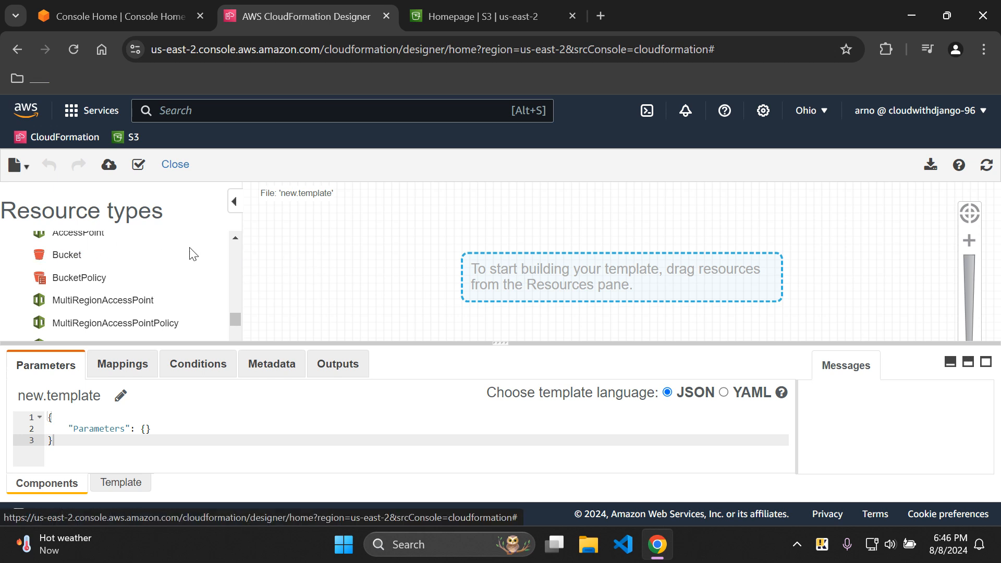
drag(59, 259, 387, 271)
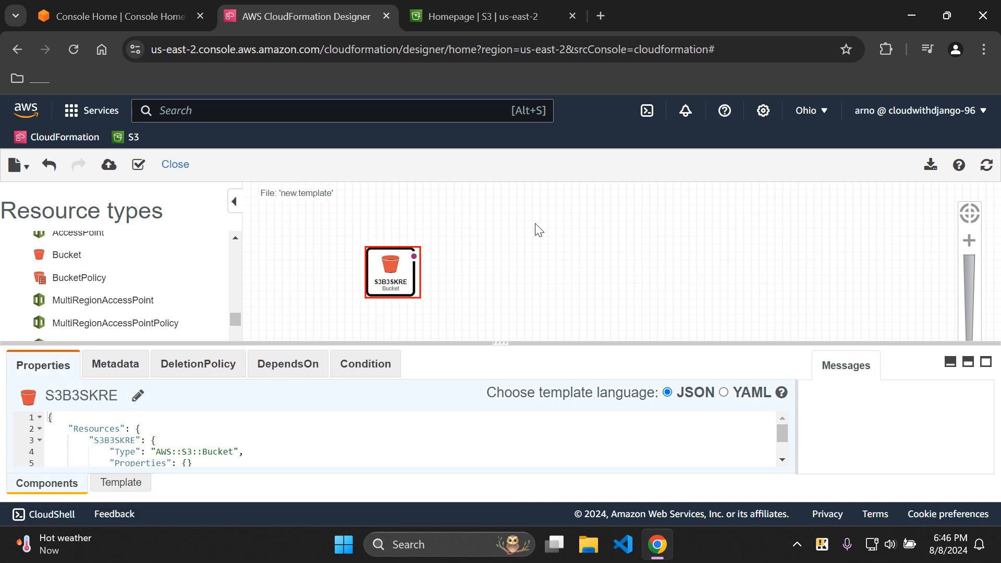
click(531, 283)
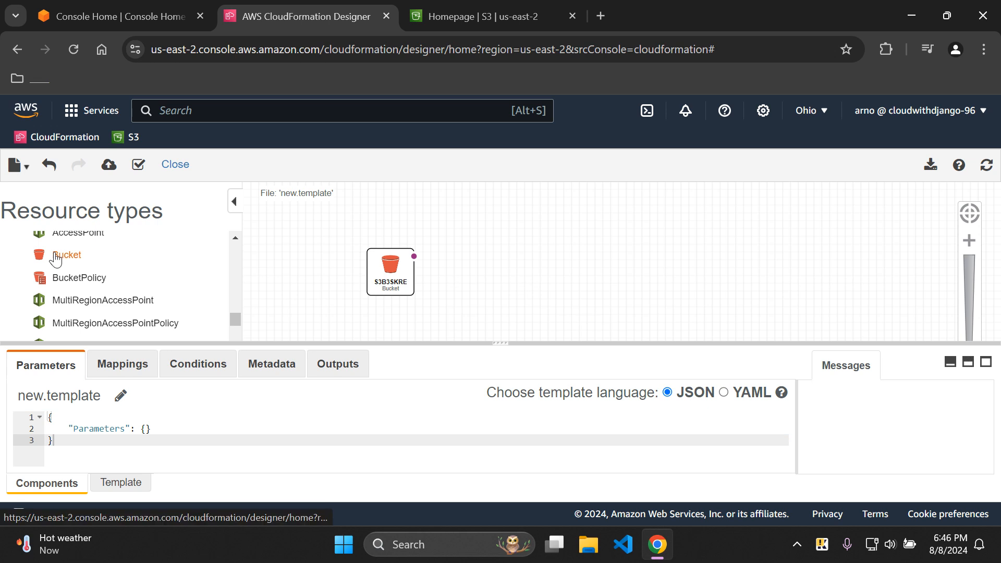
Add a second S3 Bucket resource to the template canvas and delete it again.
drag(56, 259, 545, 291)
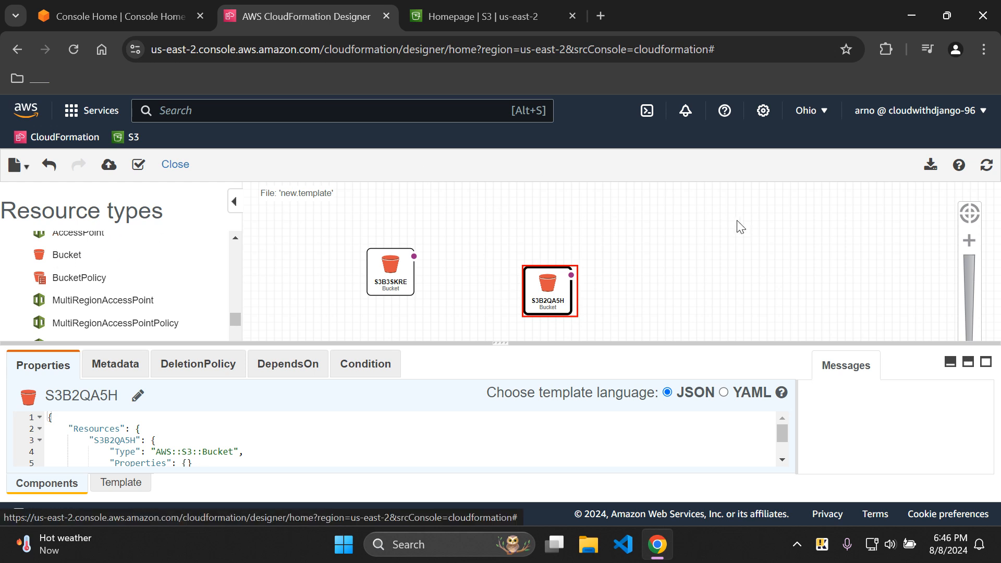
click(392, 264)
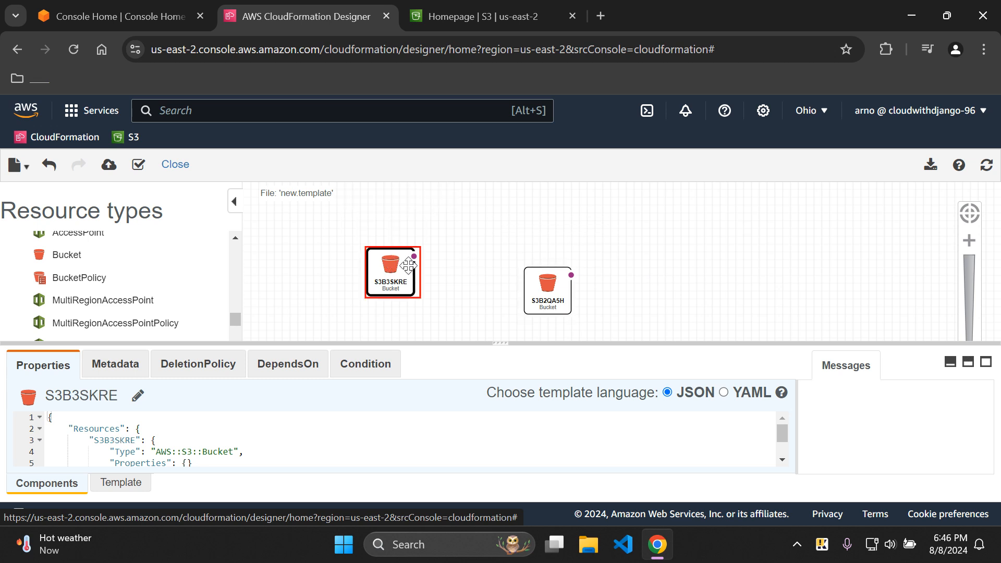
click(547, 285)
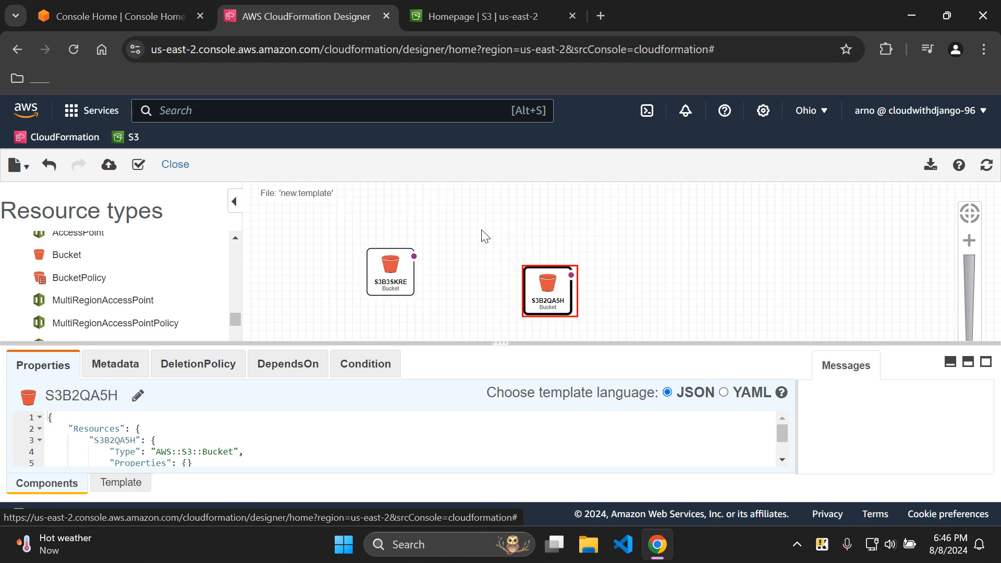
click(391, 287)
click(548, 290)
key(Delete)
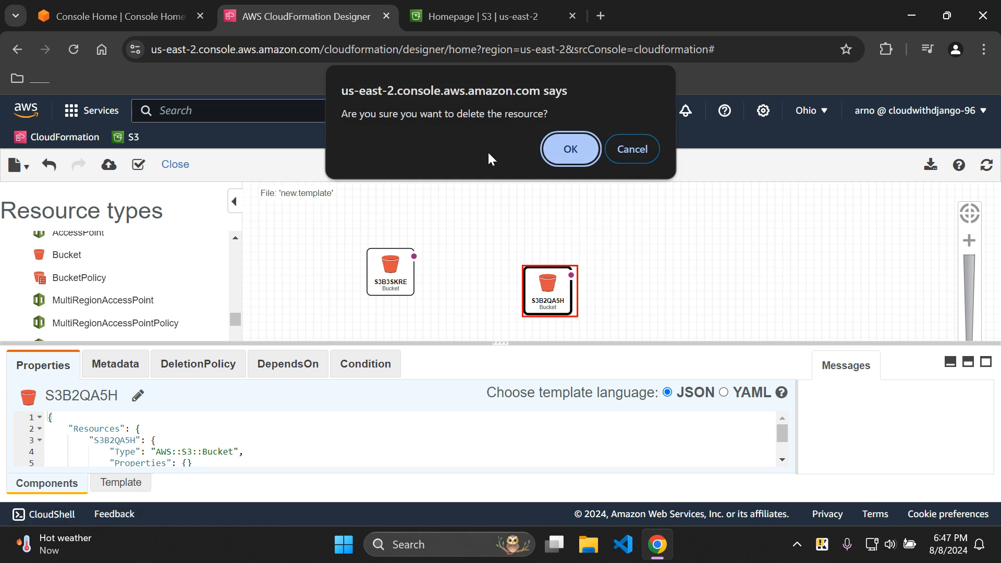
click(572, 147)
Move the remaining S3 bucket to the middle of the canvas and collapse the S3 group in the resource types.
drag(388, 273, 516, 262)
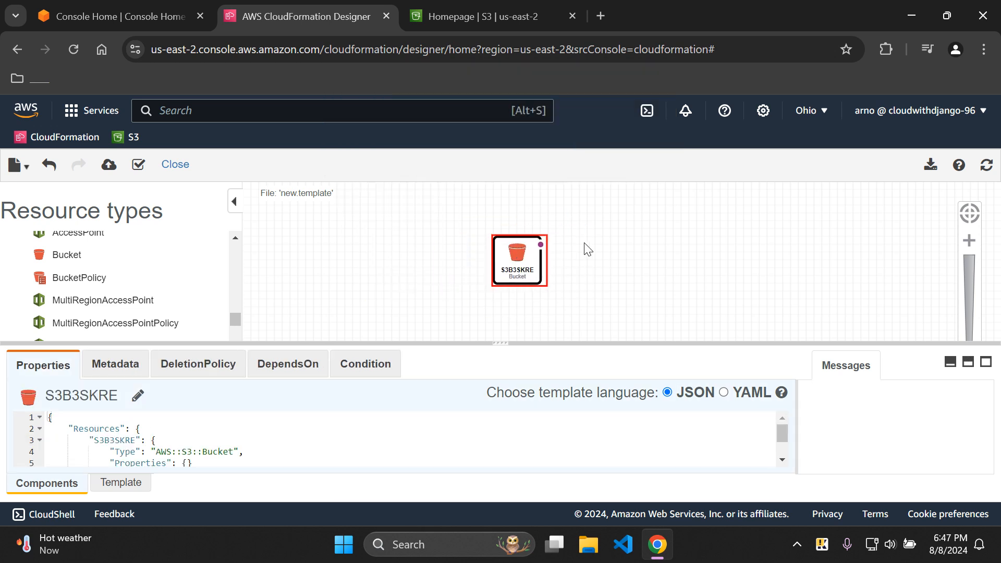
click(586, 247)
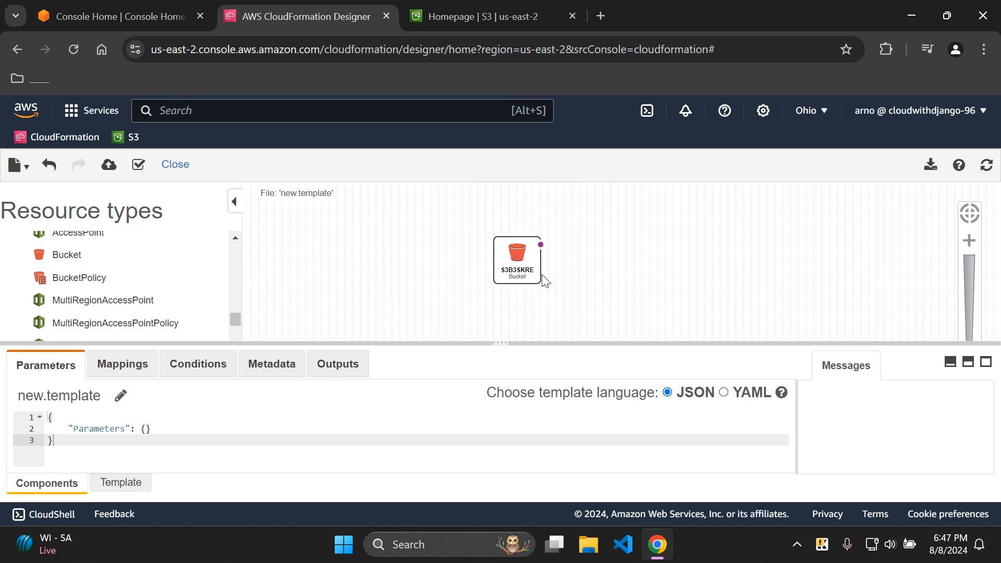
scroll(193, 303, up, 3)
scroll(193, 303, up, 2)
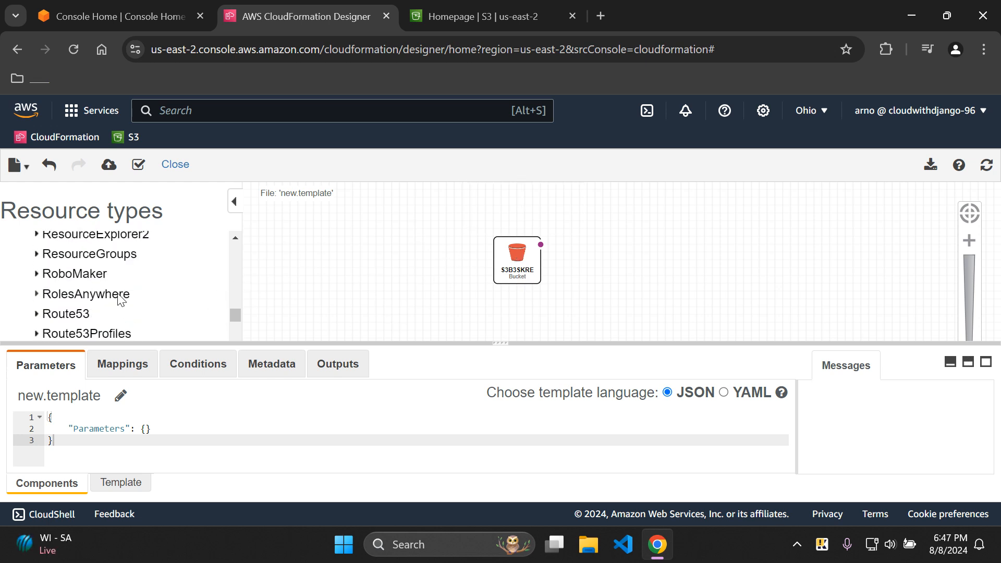
scroll(107, 279, up, 2)
scroll(113, 284, down, 3)
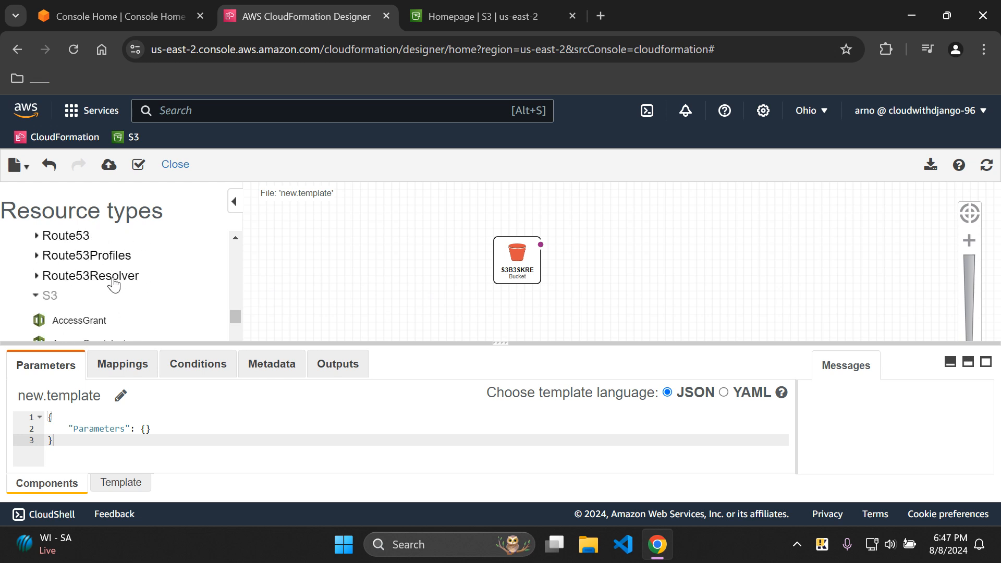
scroll(114, 284, down, 1)
scroll(112, 282, up, 1)
click(48, 296)
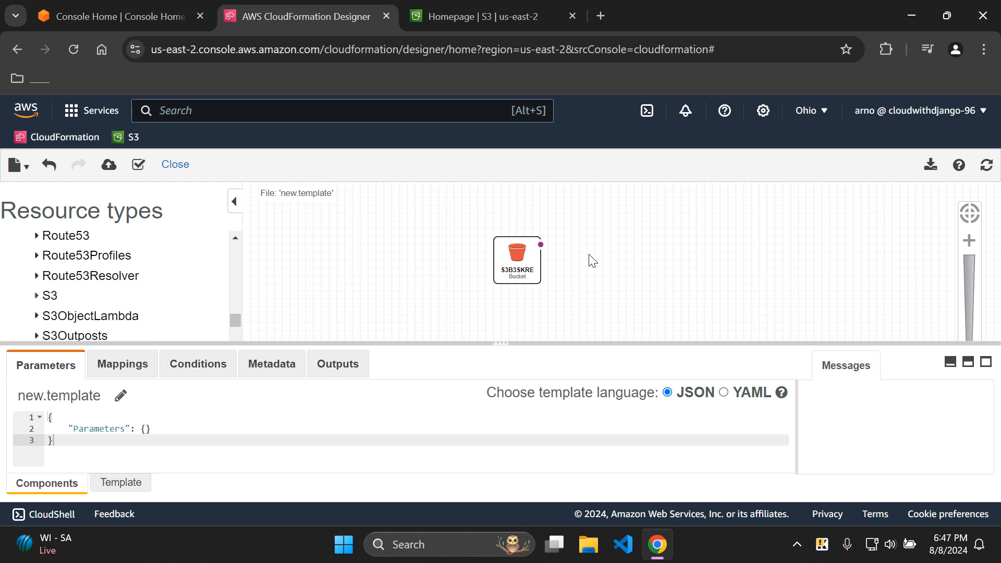
Switch to the Amazon S3 console and check its list of general purpose buckets.
click(492, 8)
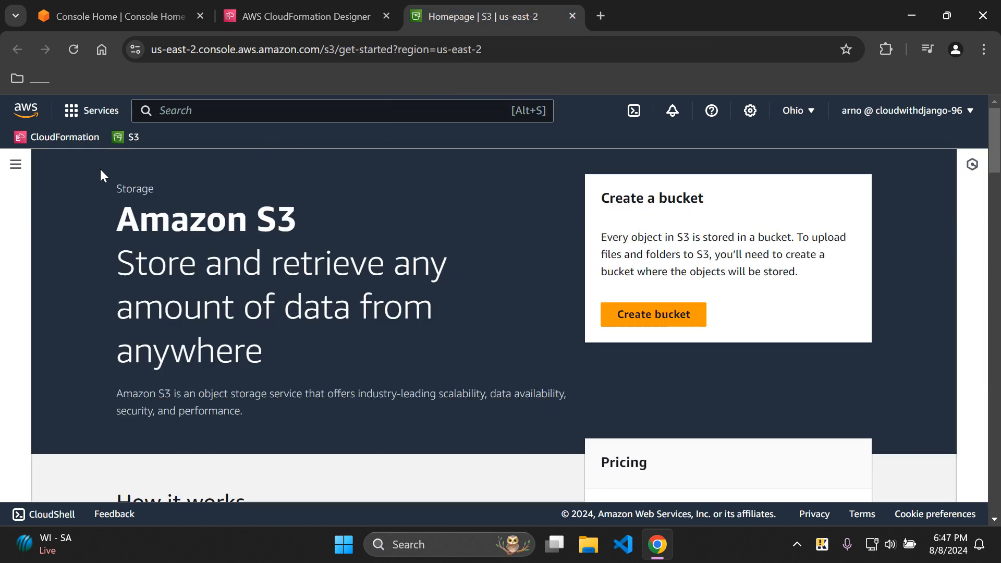
click(12, 166)
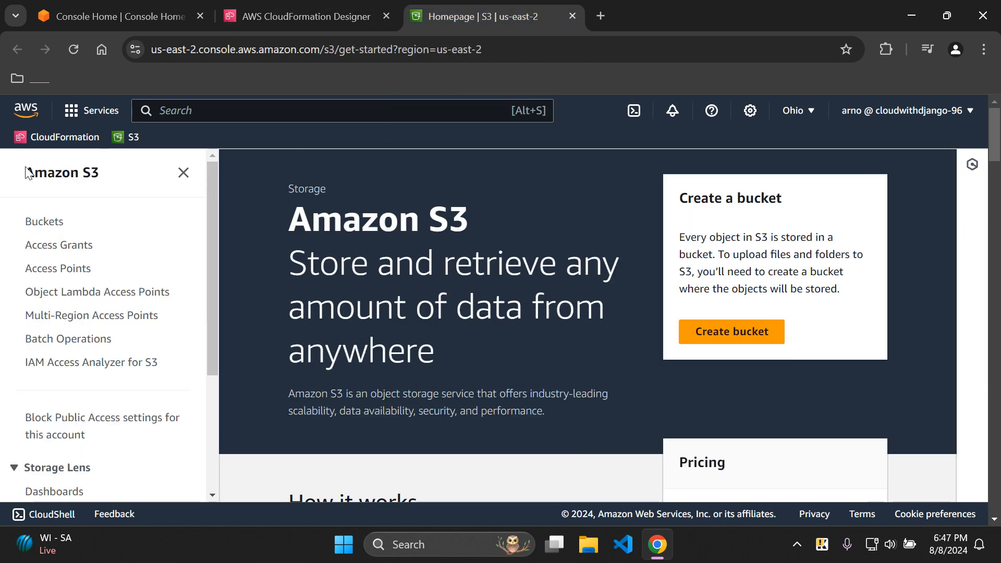
click(53, 222)
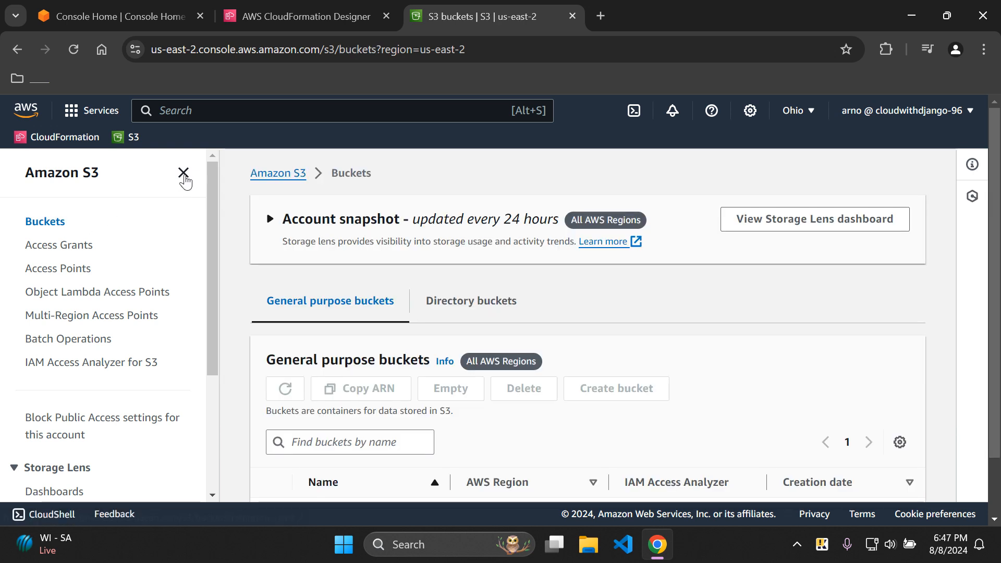
click(183, 172)
scroll(443, 245, down, 2)
click(523, 254)
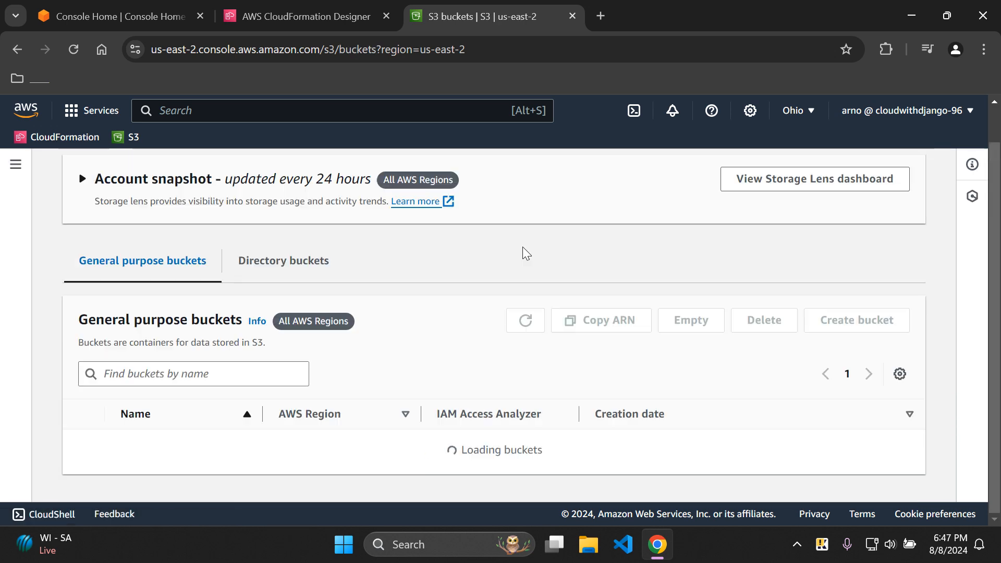
scroll(413, 340, up, 2)
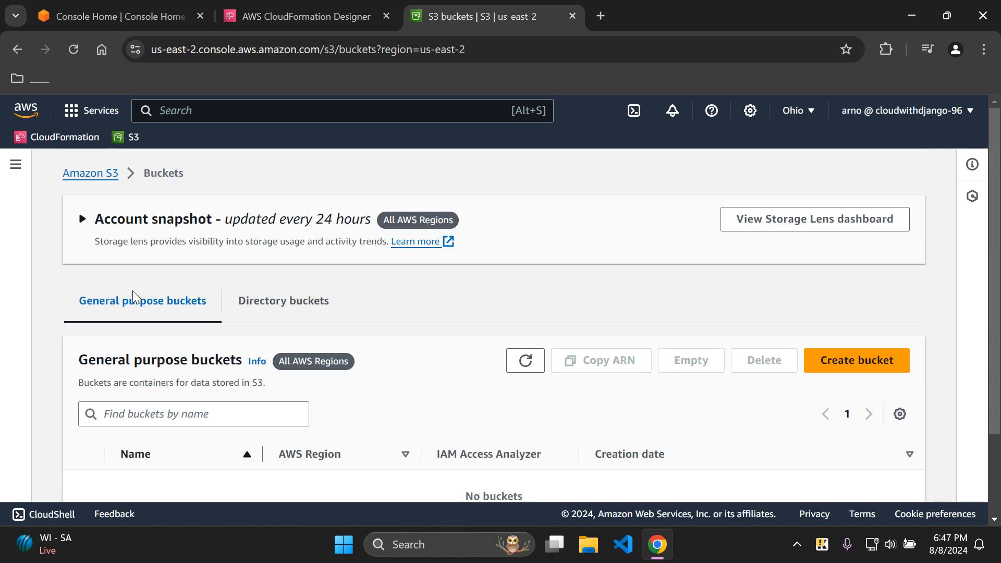
Return to CloudFormation Designer, create a stack from the designed template, and review its generated Amazon S3 URL.
click(337, 21)
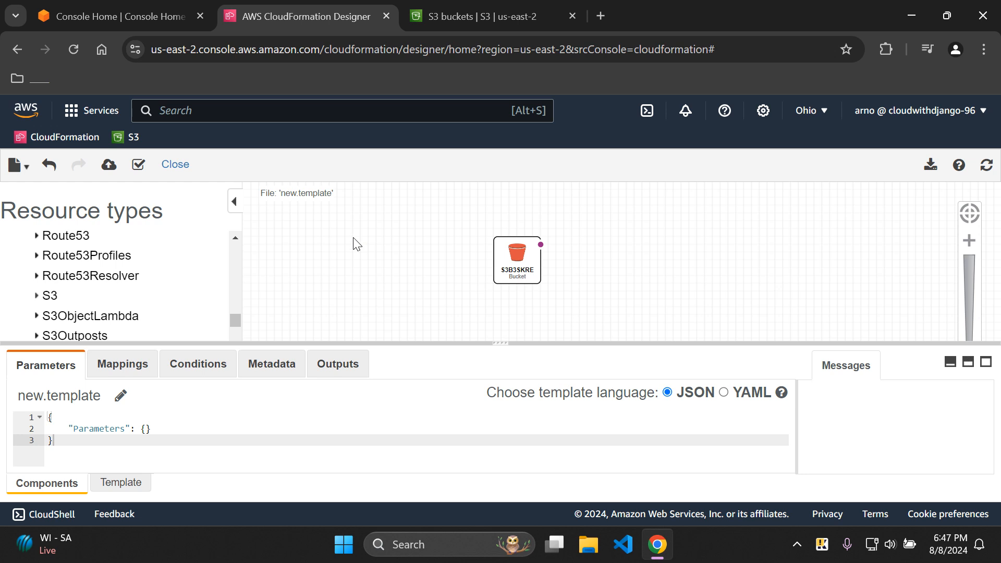
click(109, 166)
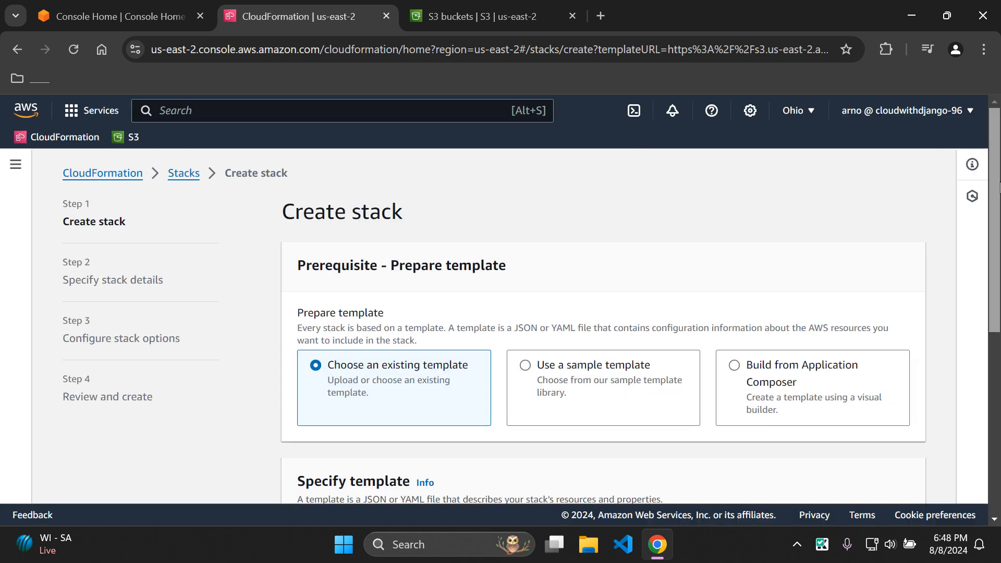
scroll(985, 261, down, 3)
scroll(976, 250, down, 4)
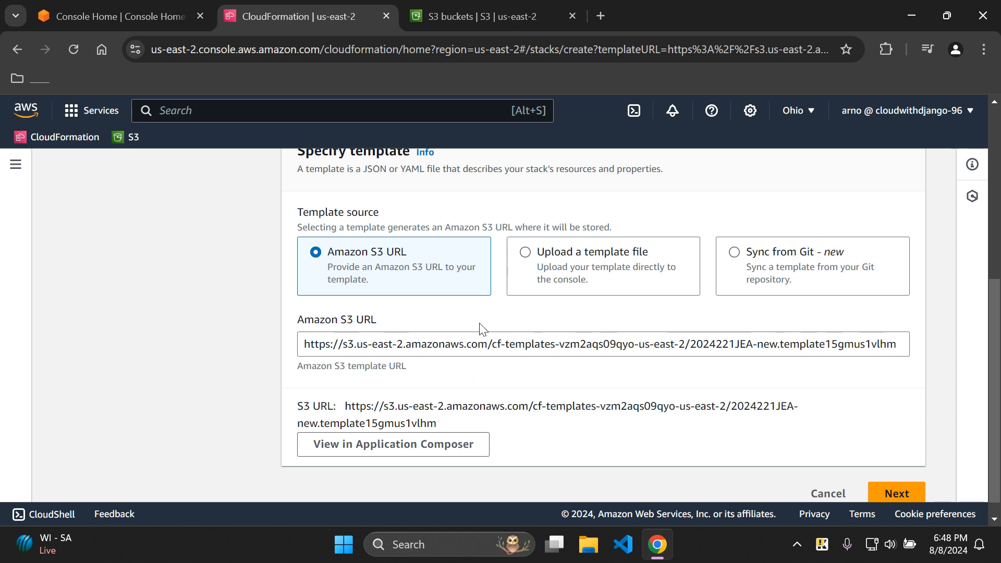
Check the S3 bucket list against the template source in the stack creation form, and return to the form.
click(527, 9)
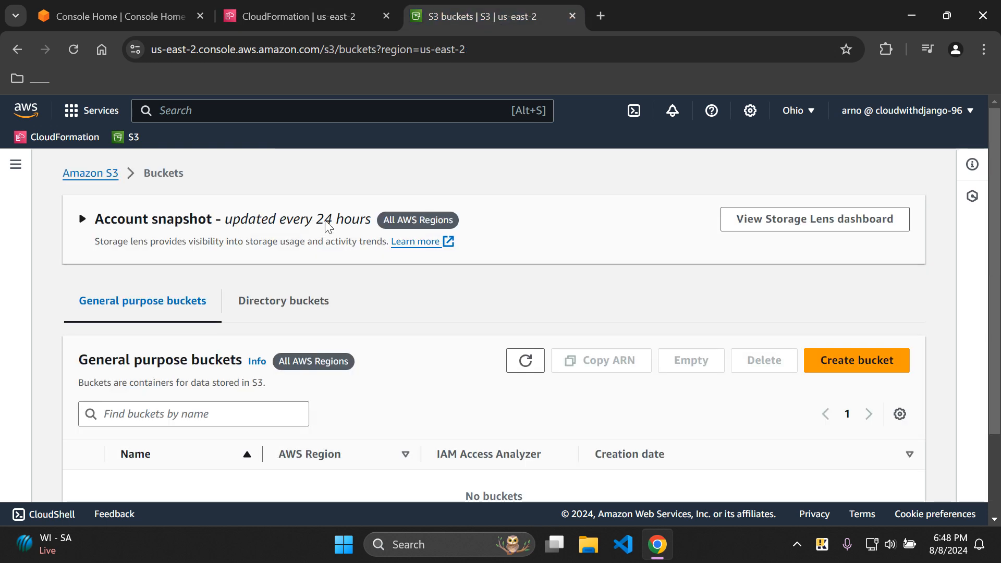
scroll(355, 384, down, 2)
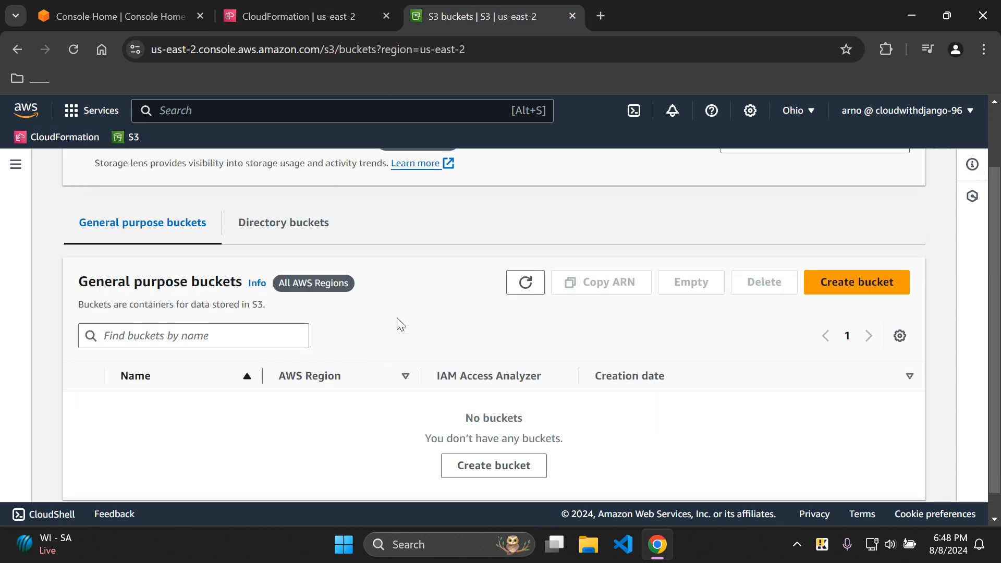
click(342, 18)
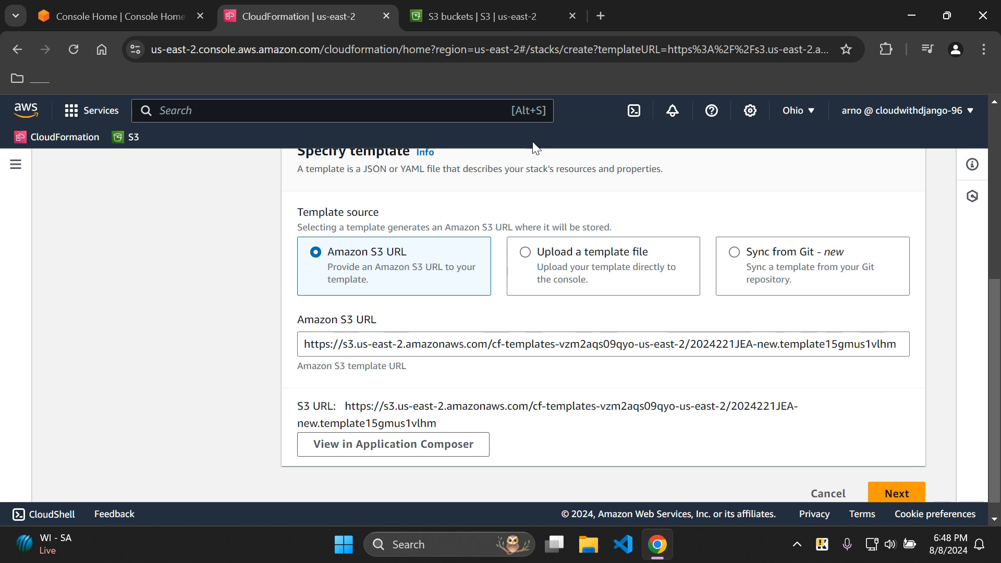
click(484, 18)
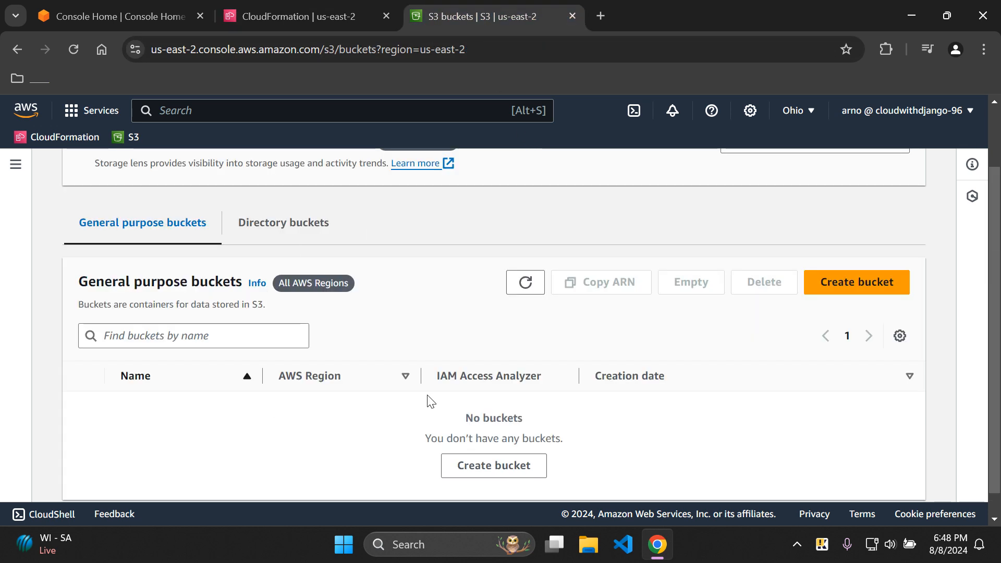
click(301, 25)
click(471, 16)
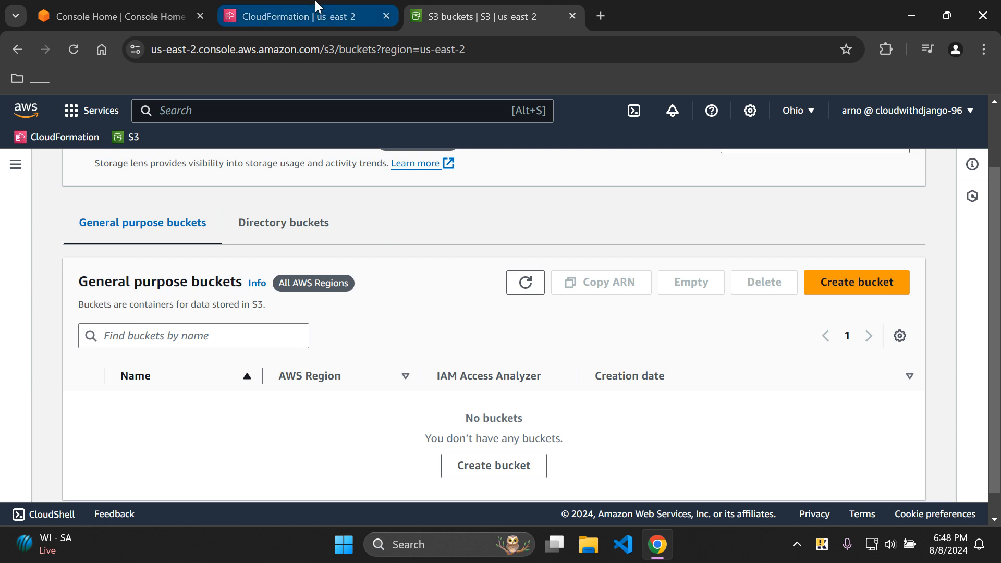
click(334, 16)
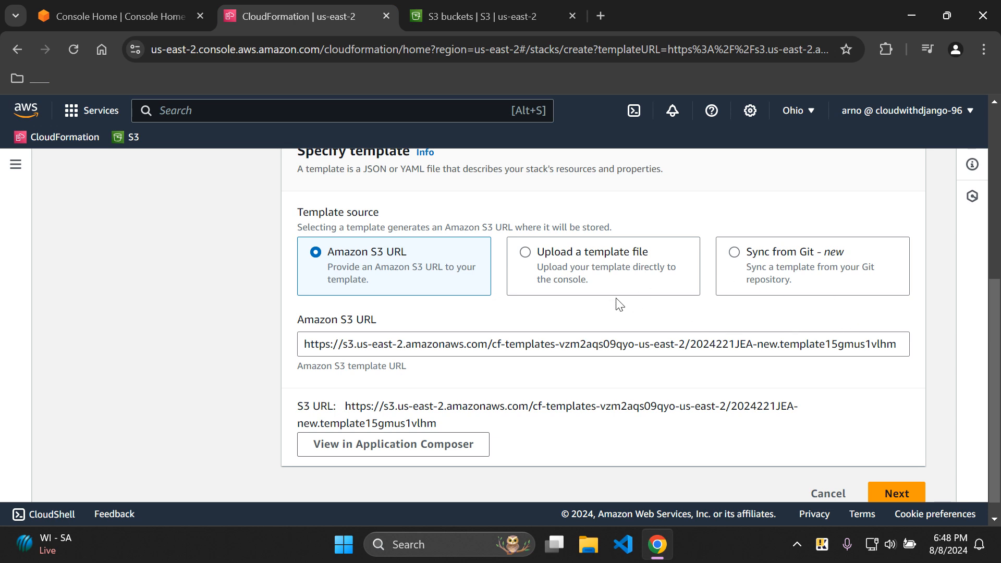
Keep the existing template with its Amazon S3 URL source and continue to the stack details.
scroll(839, 430, down, 1)
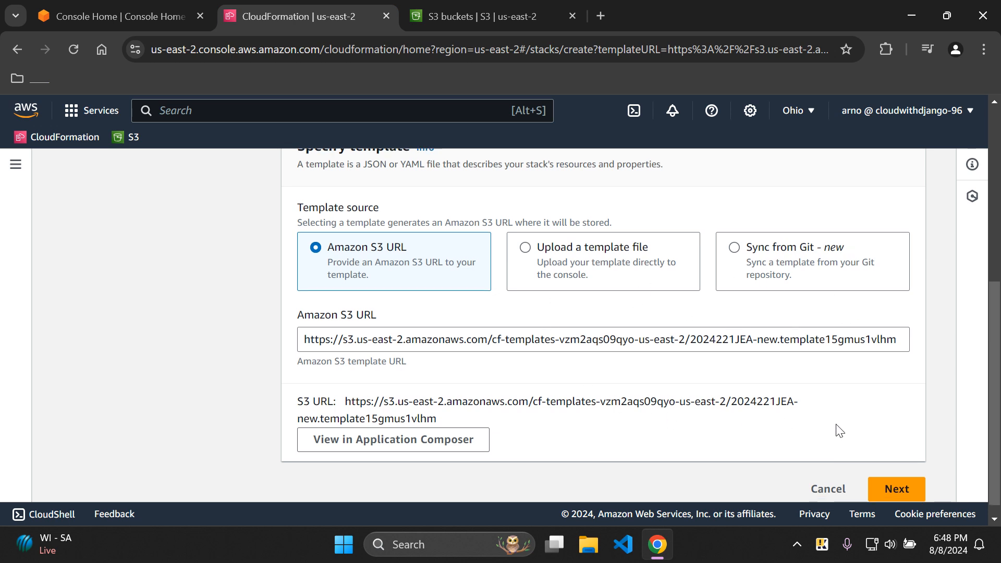
scroll(839, 431, down, 1)
click(895, 476)
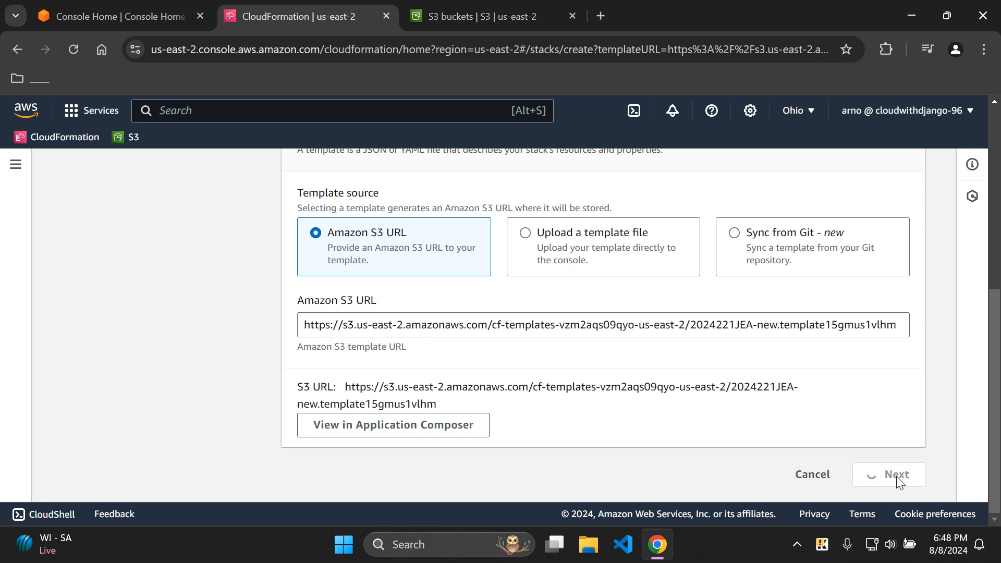
Name the stack MyStackS3Bucket and continue to the stack options.
scroll(630, 334, down, 2)
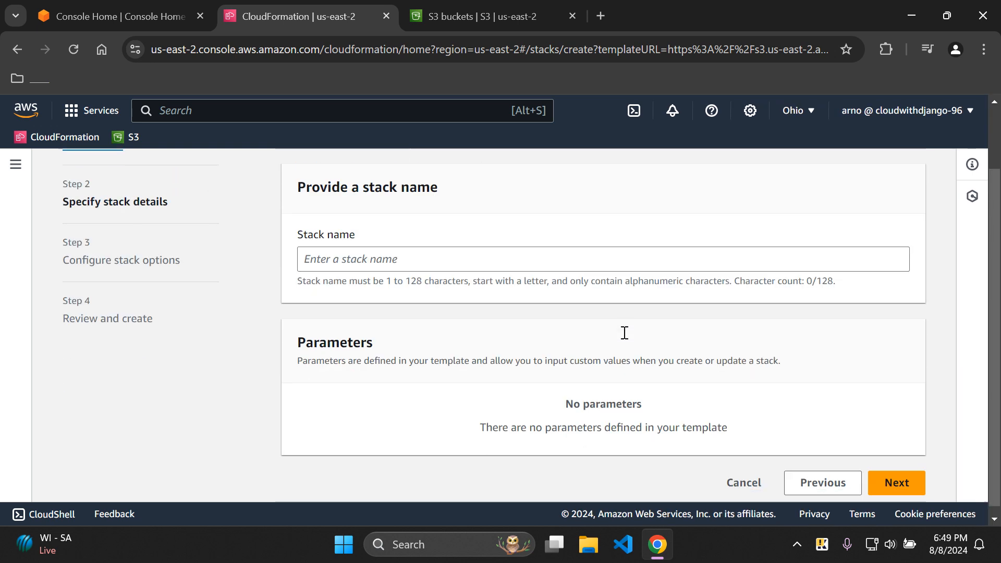
click(475, 260)
text(M)
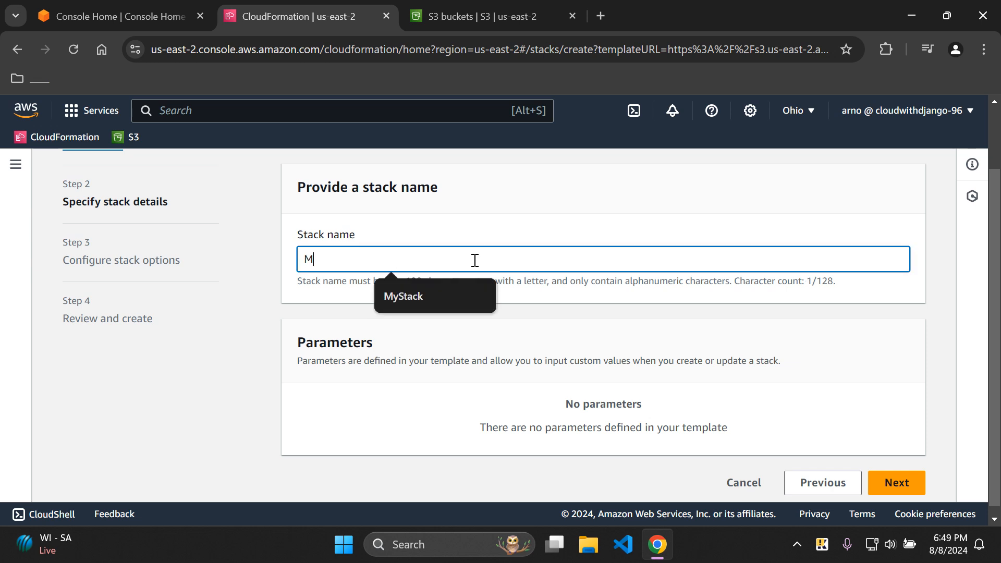
text(yStackS)
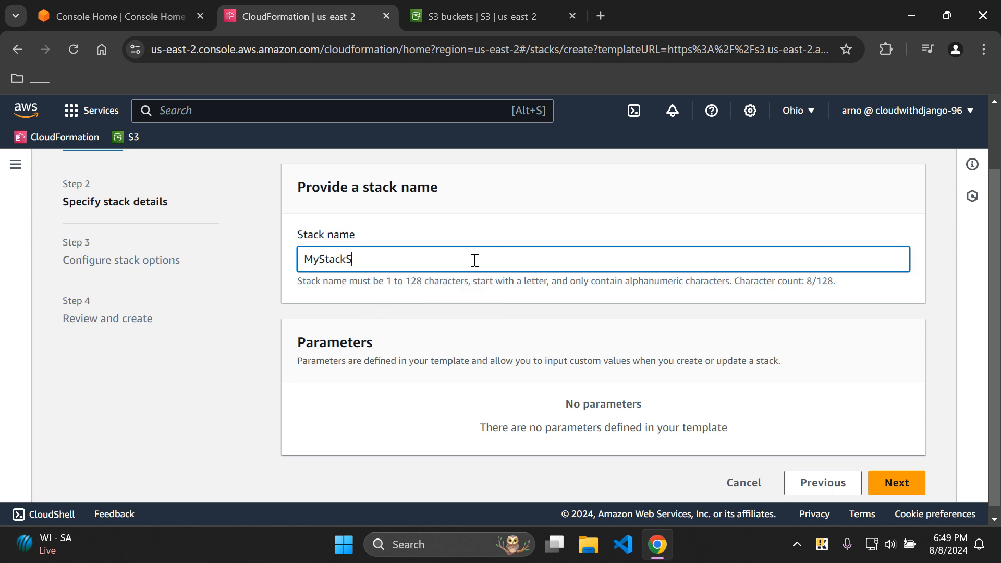
text(3Bucket)
click(537, 225)
scroll(813, 292, down, 1)
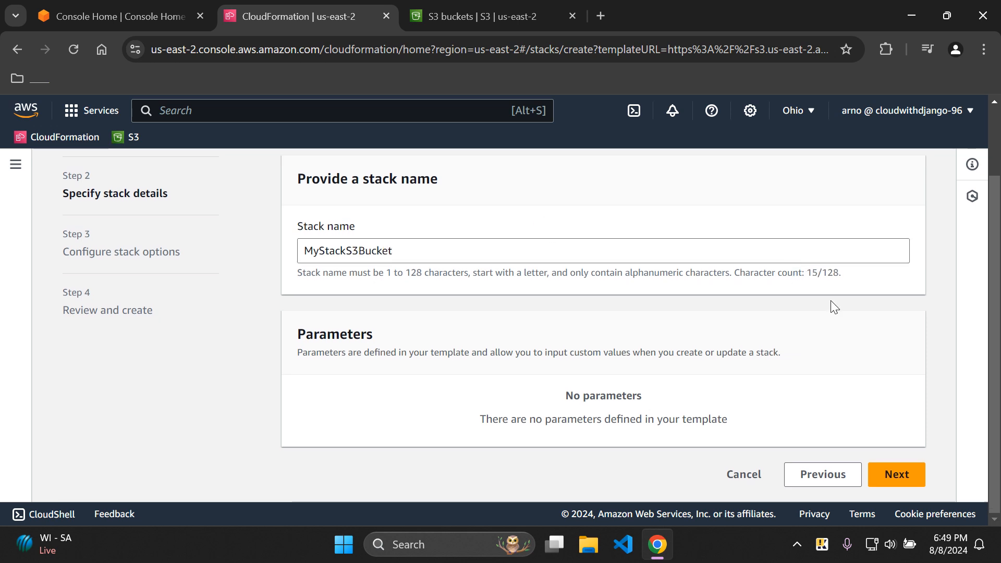
click(897, 474)
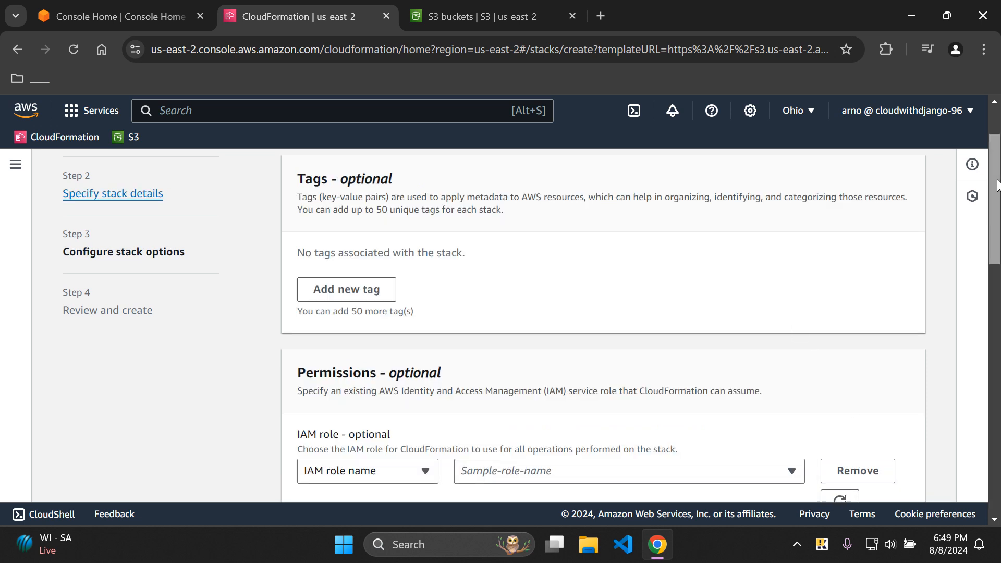
Keep the default stack options and submit the reviewed stack for creation.
drag(996, 186, 991, 441)
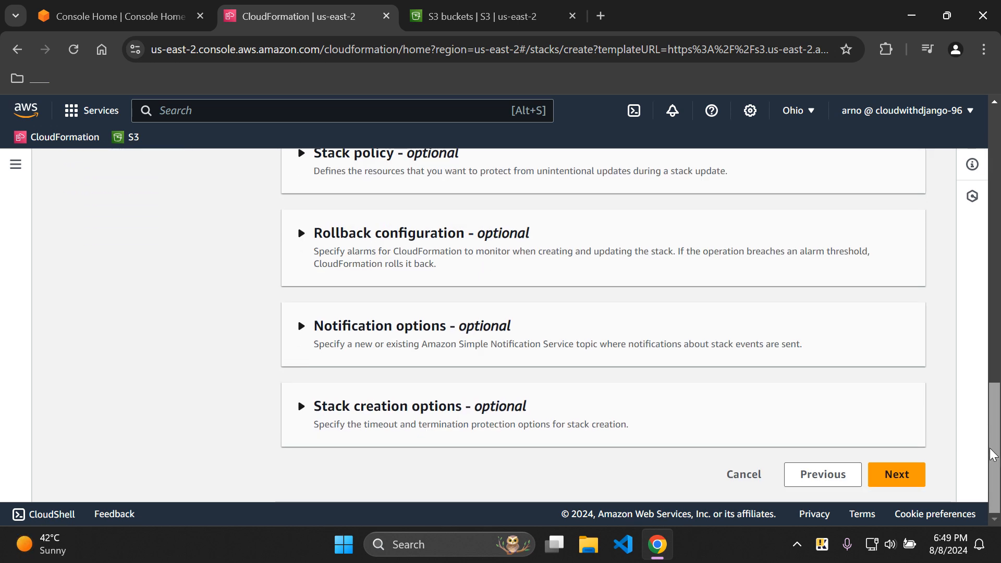
click(913, 476)
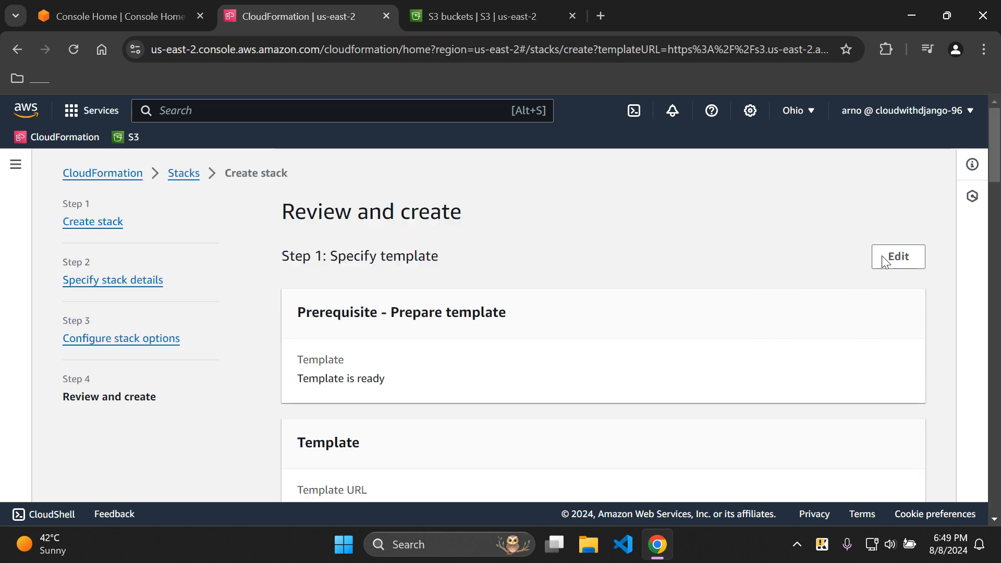
drag(997, 176, 997, 505)
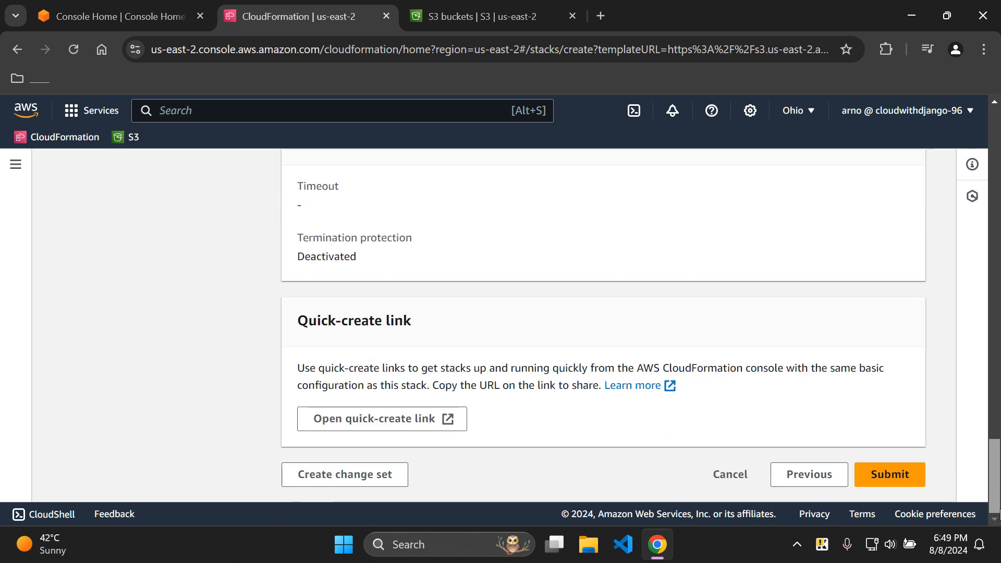
click(890, 478)
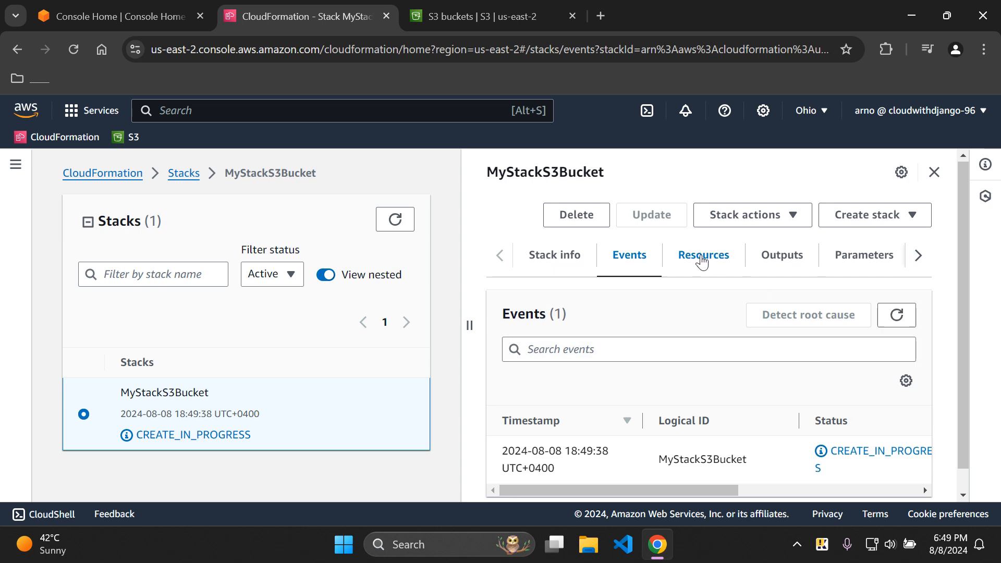
scroll(701, 262, down, 1)
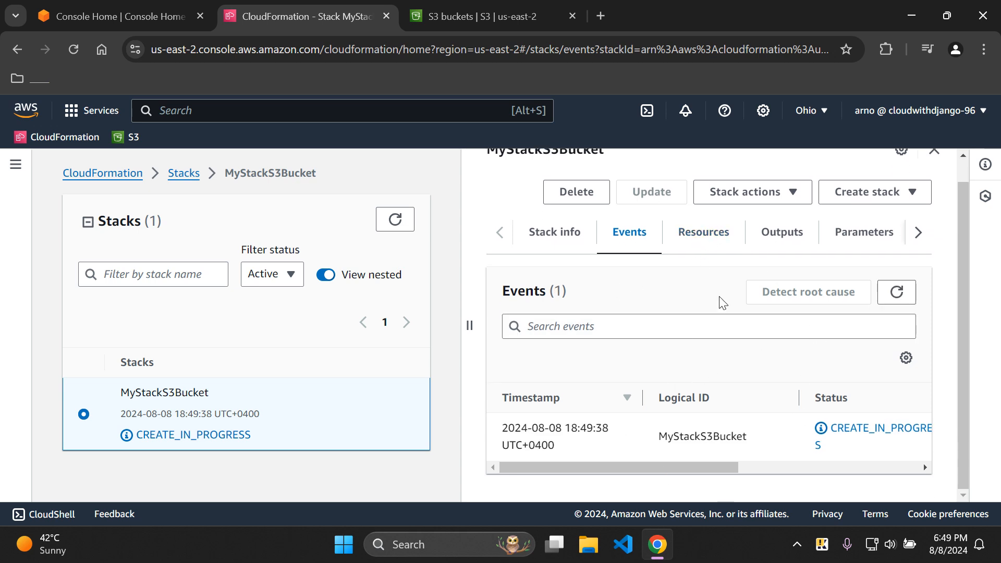
Refresh the S3 bucket list to check for the bucket created by MyStackS3Bucket, and return to the CloudFormation stack.
drag(664, 437, 747, 441)
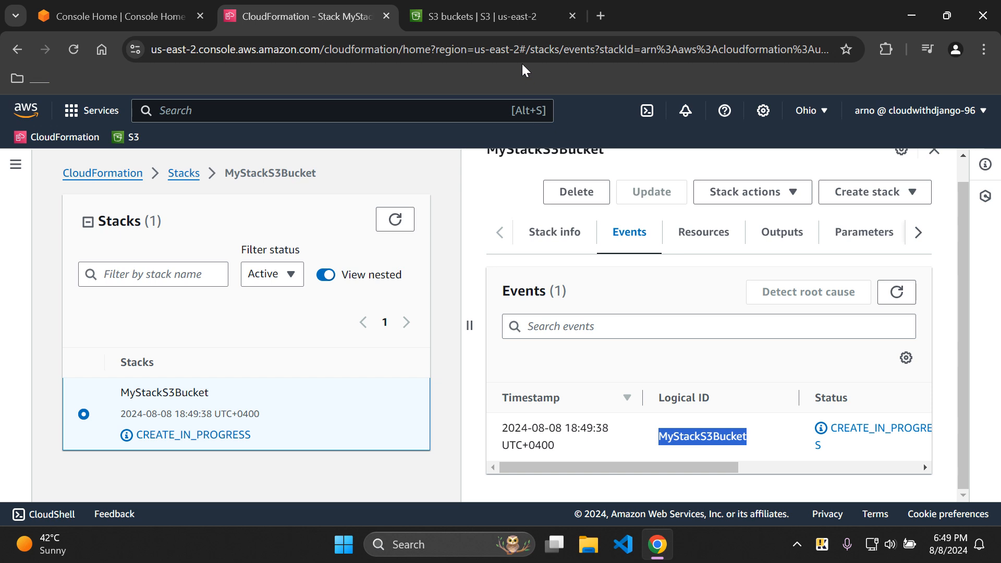
click(505, 23)
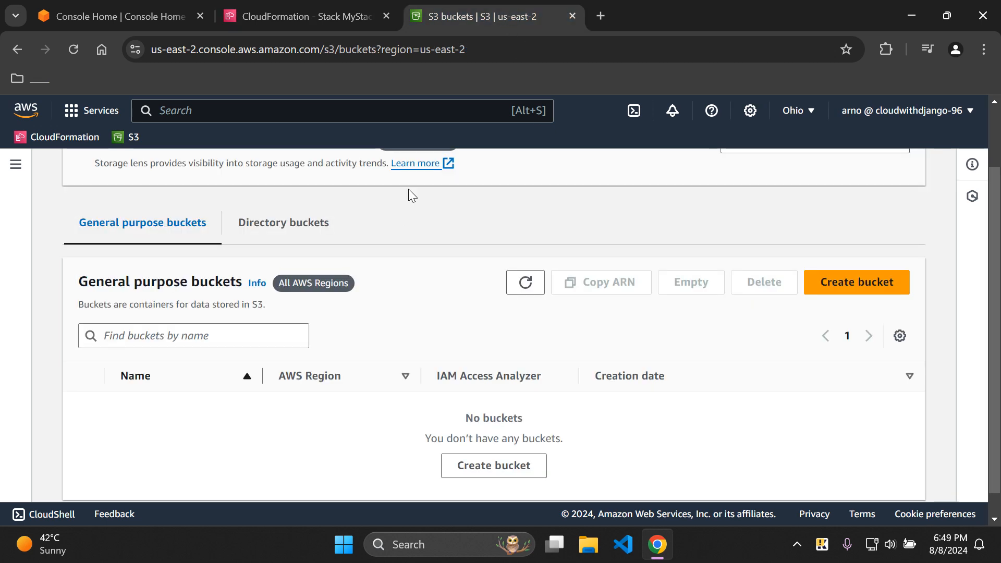
click(521, 284)
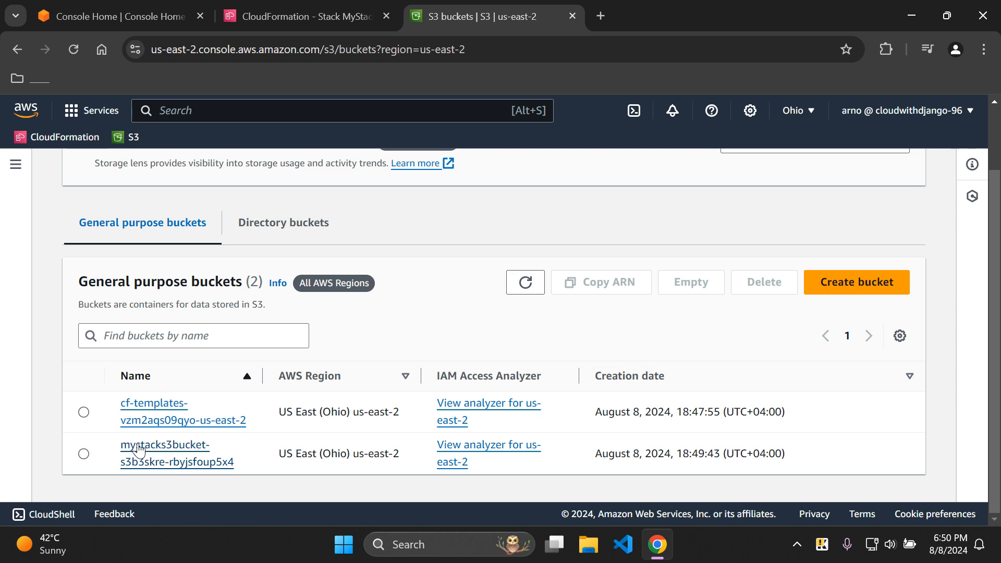
click(314, 7)
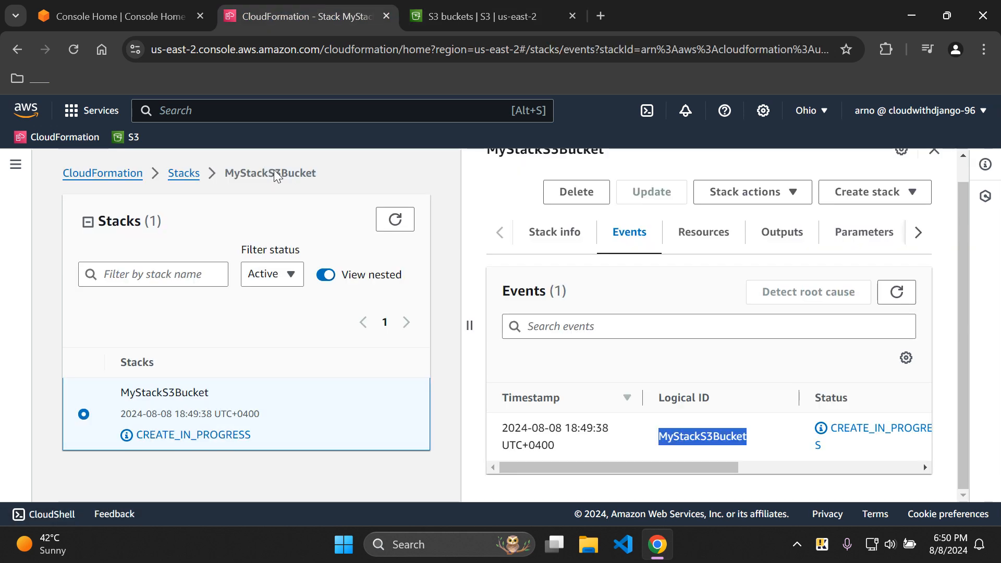
Refresh the event list of the MyStackS3Bucket stack.
click(653, 282)
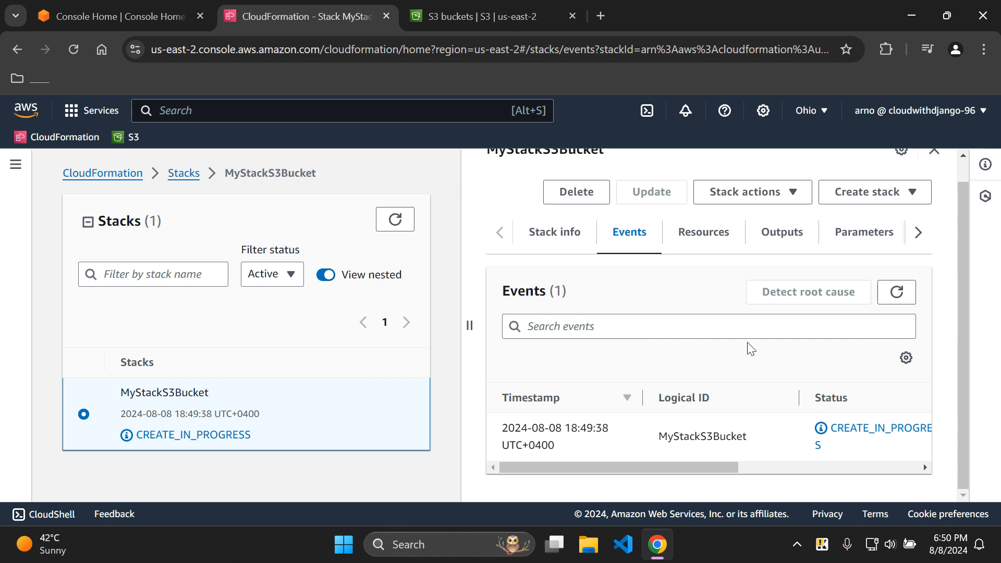
scroll(751, 348, up, 1)
scroll(748, 342, down, 1)
scroll(748, 343, up, 1)
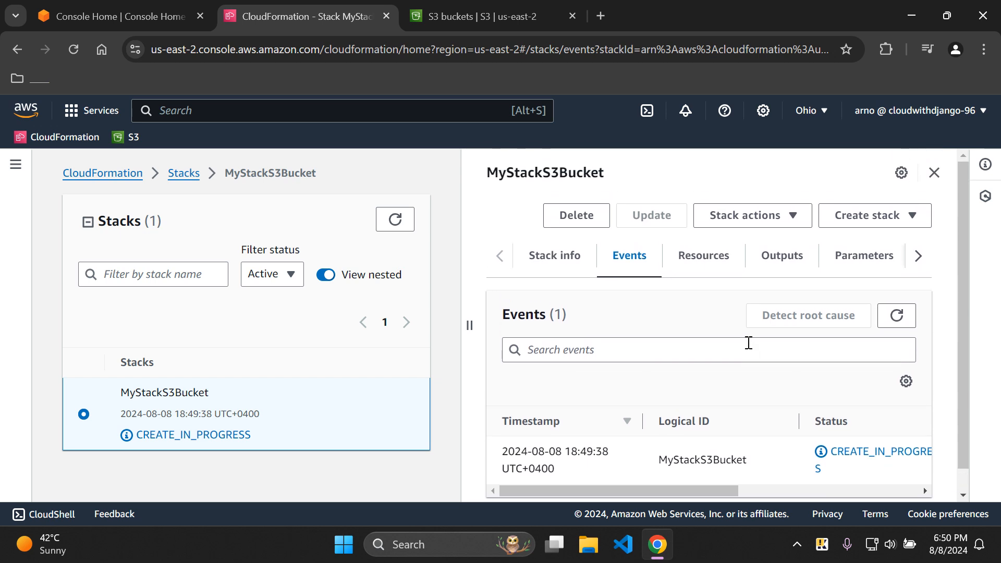
click(897, 318)
scroll(676, 346, down, 1)
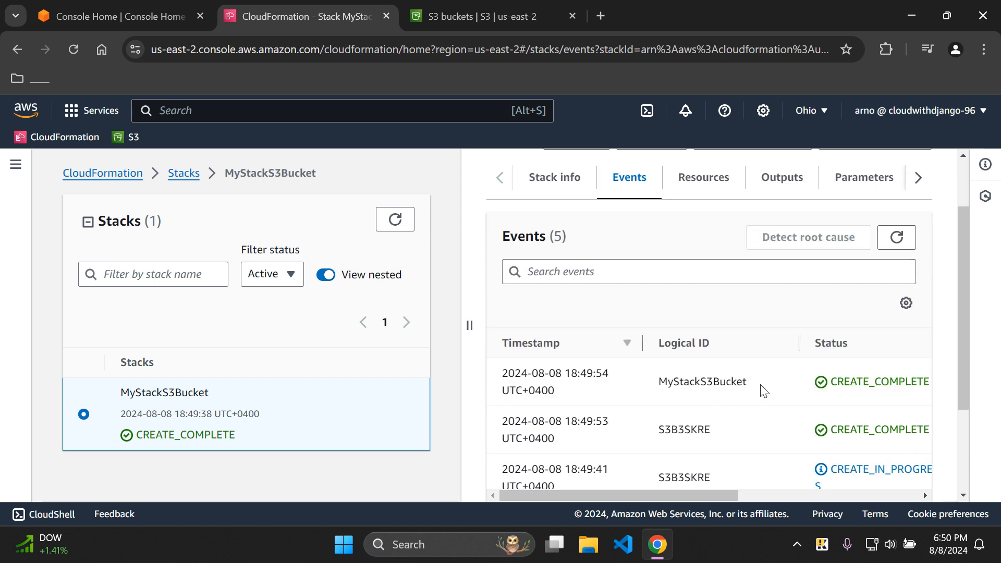
Examine the stack events' logical IDs, statuses and status reasons, and close the stack details to return to the Stacks list.
scroll(763, 391, down, 2)
scroll(782, 402, up, 2)
scroll(737, 380, up, 2)
scroll(698, 365, down, 3)
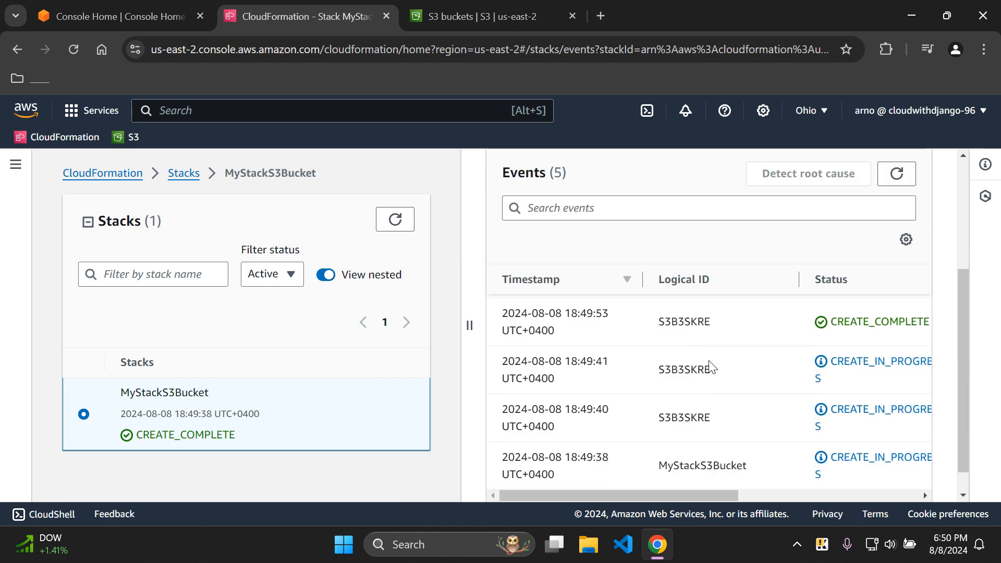
scroll(711, 366, down, 1)
drag(627, 465, 823, 466)
scroll(824, 407, up, 2)
scroll(824, 411, down, 3)
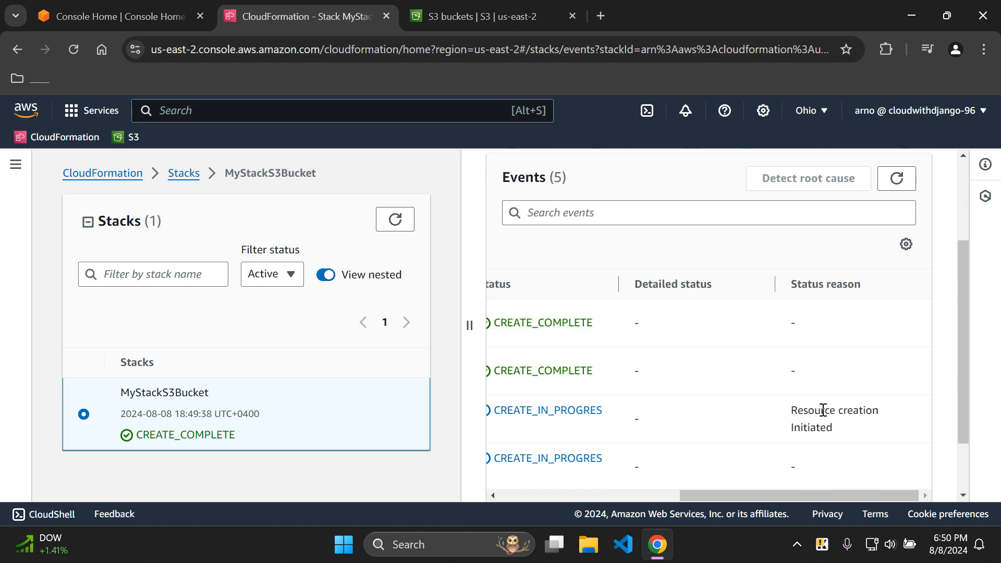
scroll(731, 468, left, 5)
scroll(726, 431, up, 4)
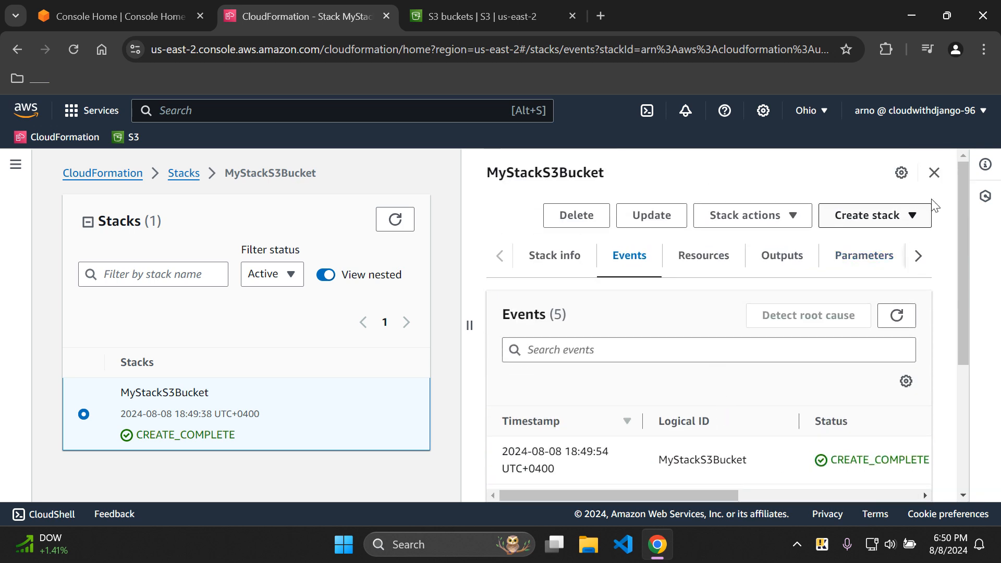
click(934, 172)
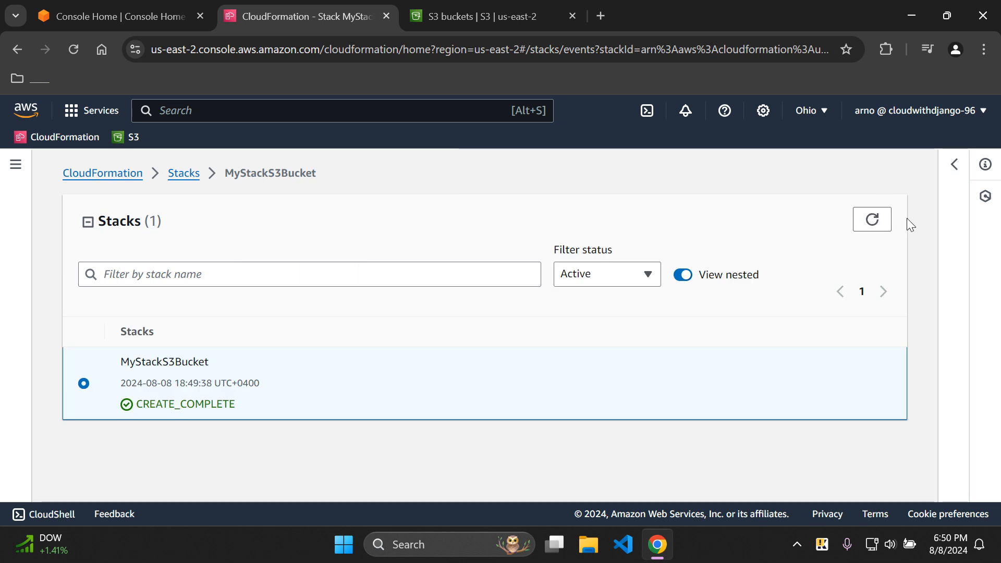
click(179, 175)
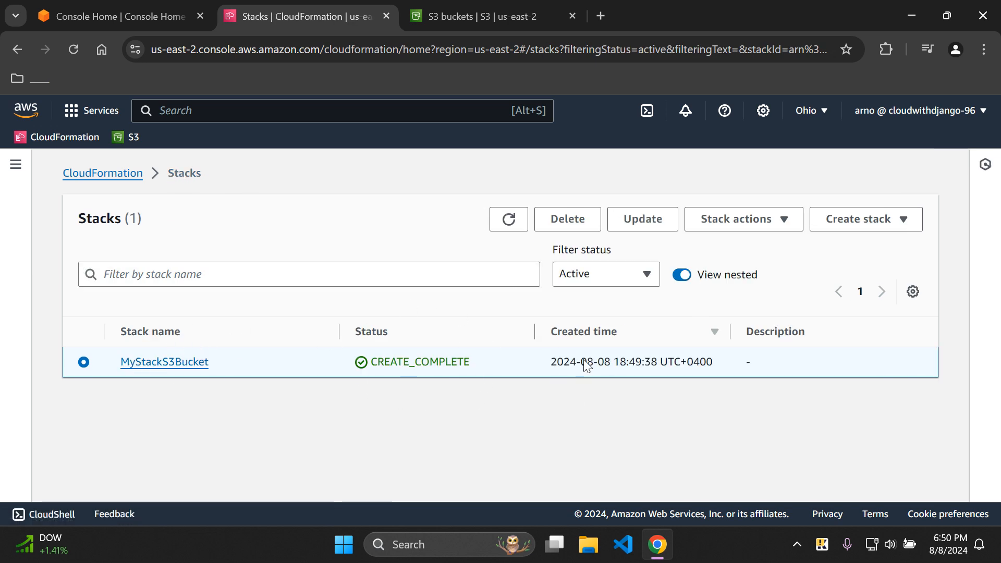
Refresh the S3 bucket list and open the bucket mystacks3bucket-s3b3skre-rbyjsfoup5x4.
click(515, 16)
click(523, 290)
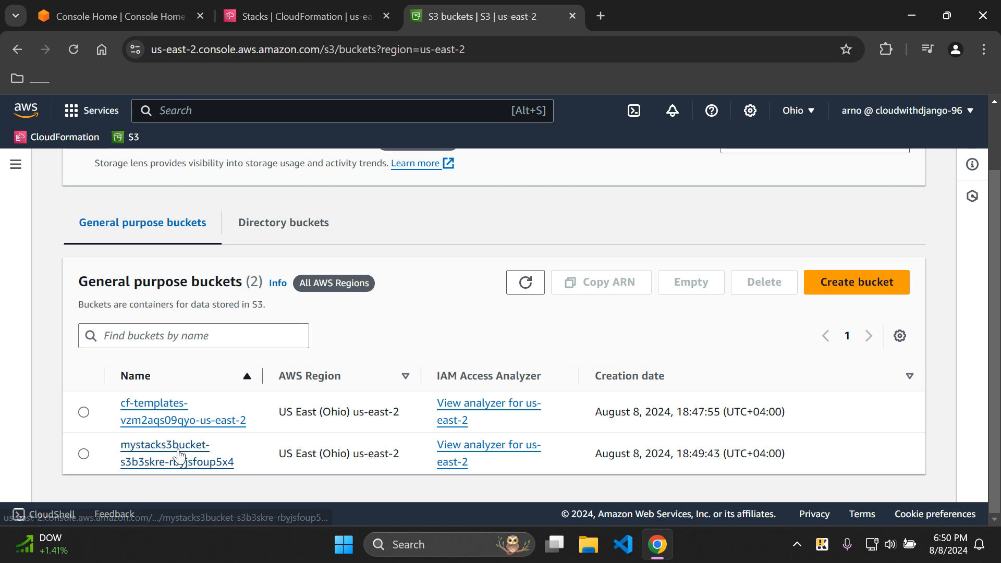
click(215, 457)
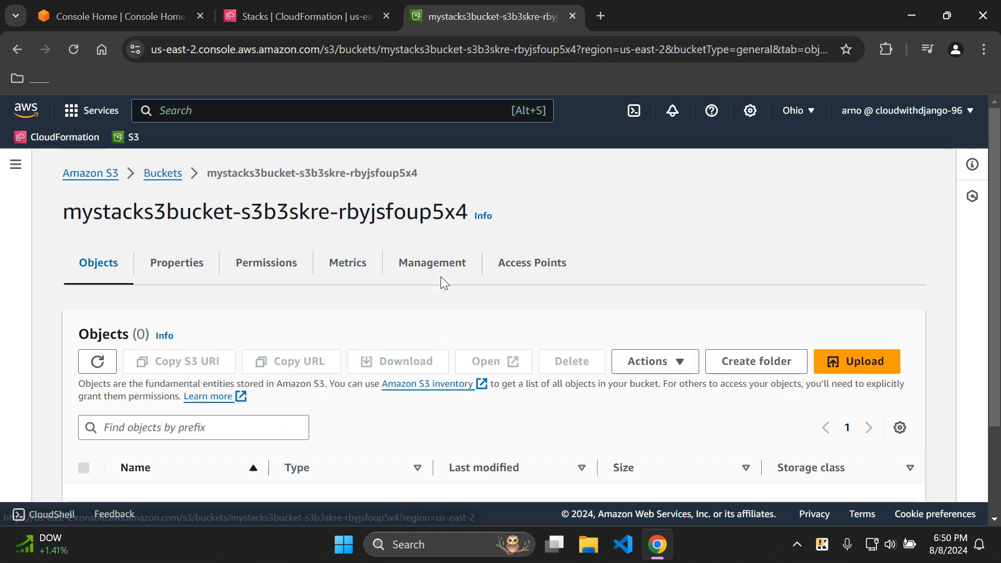
drag(245, 222, 446, 232)
click(383, 218)
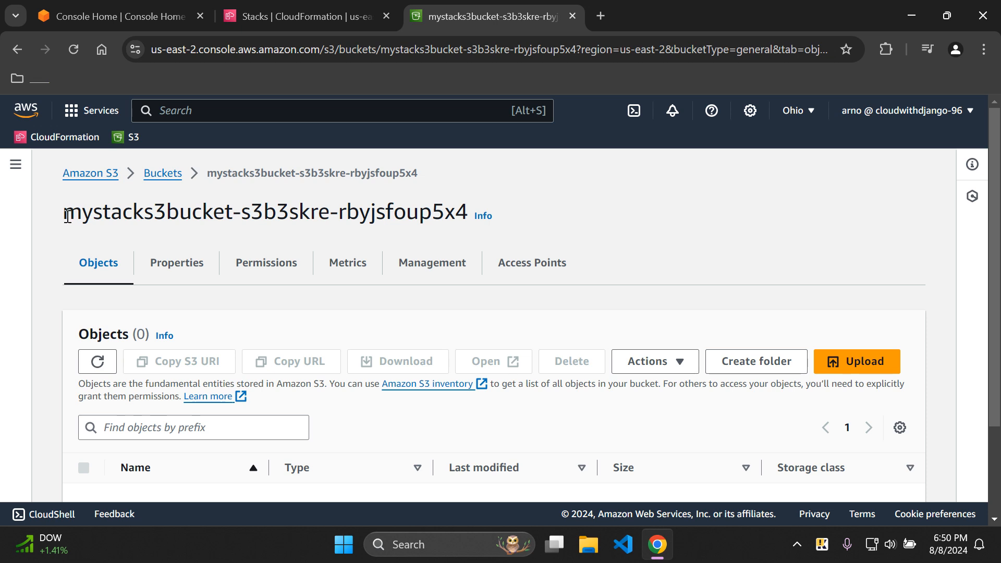
Compare the mystacks3bucket part of the bucket's name with the stack name in the CloudFormation list.
drag(68, 217, 231, 218)
click(311, 17)
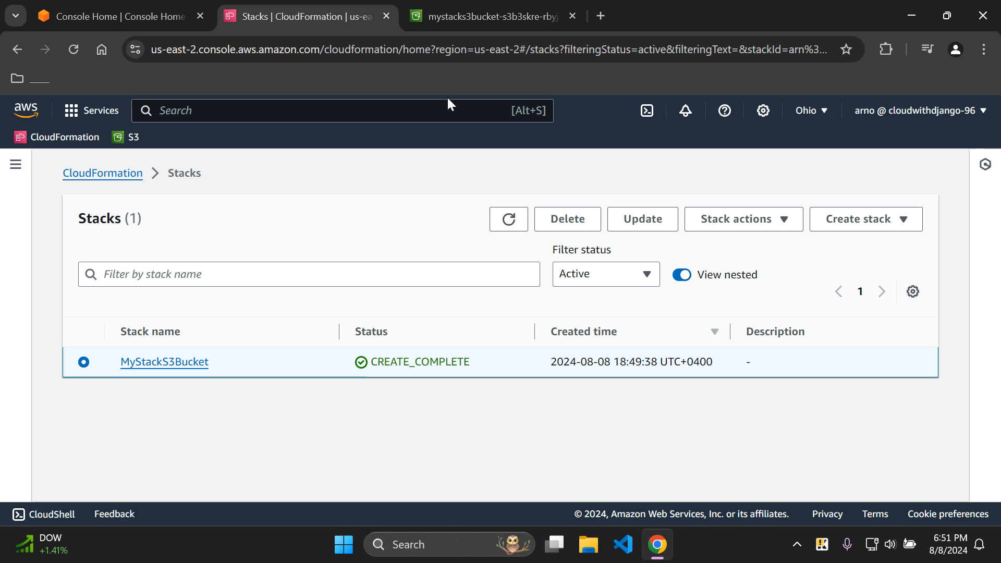
click(490, 6)
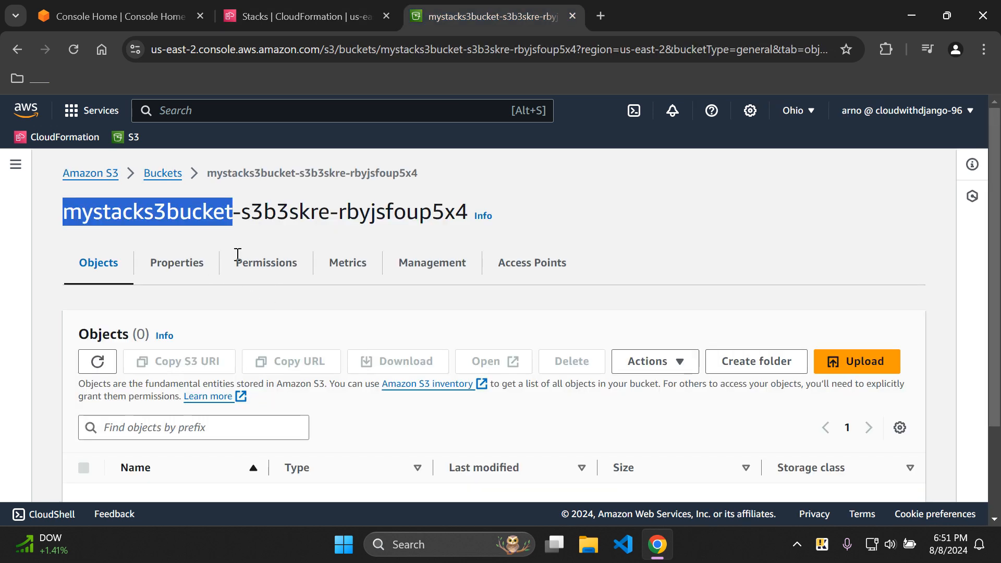
click(564, 189)
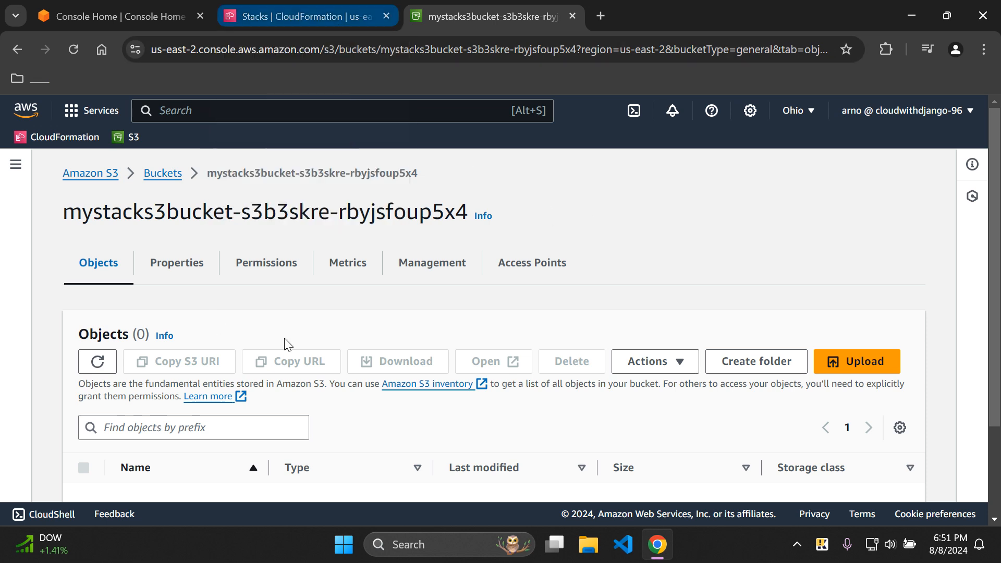
Delete the MyStackS3Bucket stack in CloudFormation, confirm the deletion, and refresh the stack list.
click(341, 17)
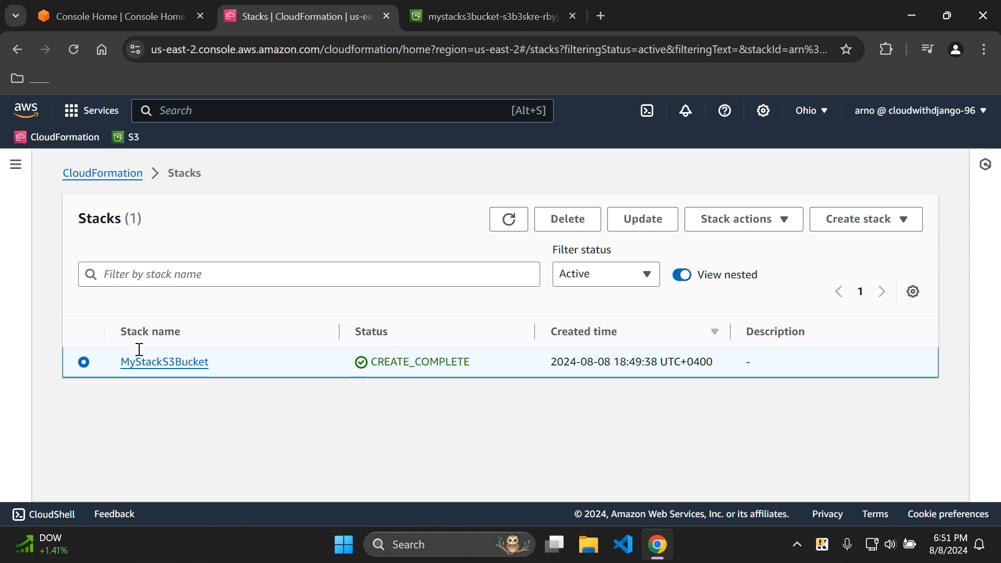
click(589, 219)
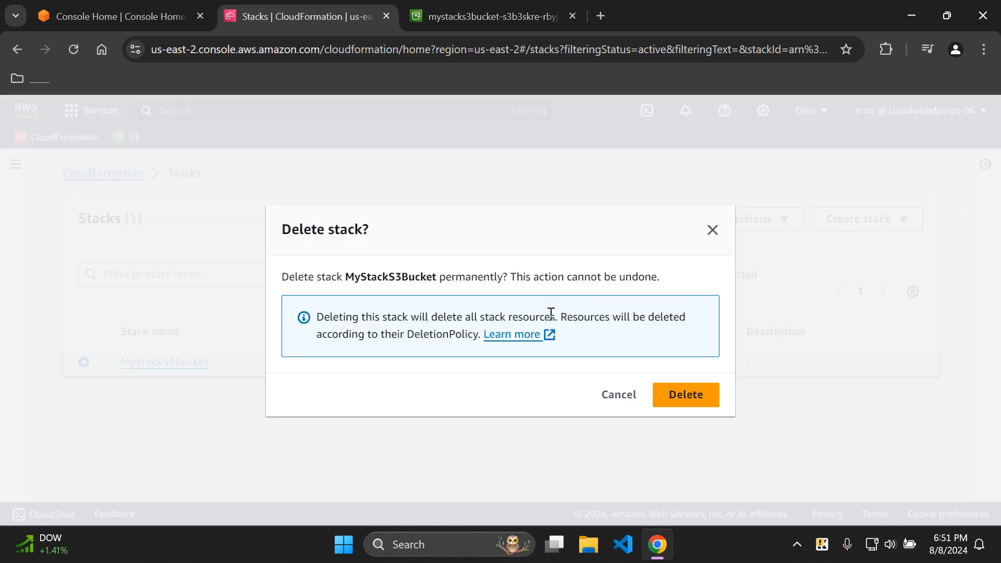
click(688, 399)
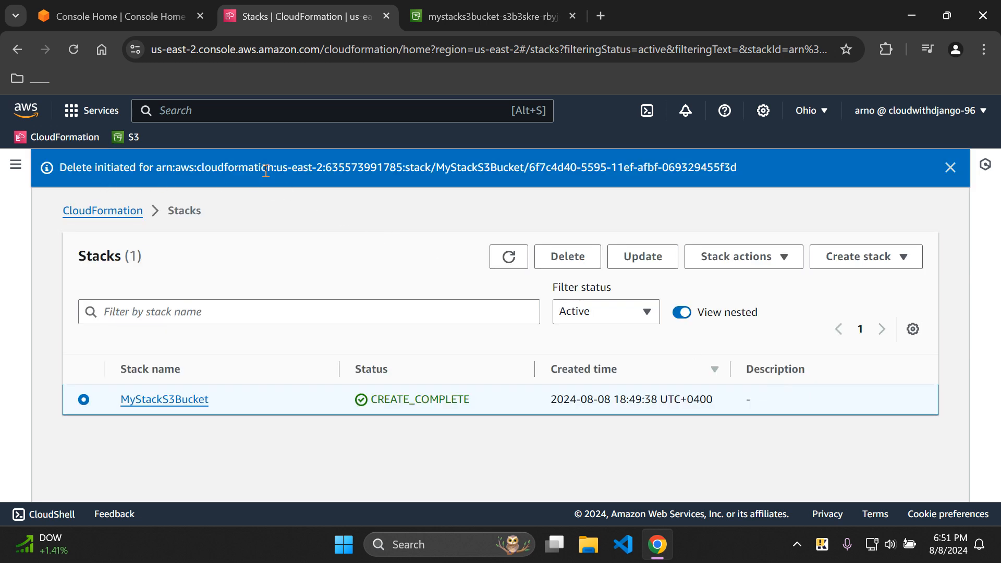
click(514, 255)
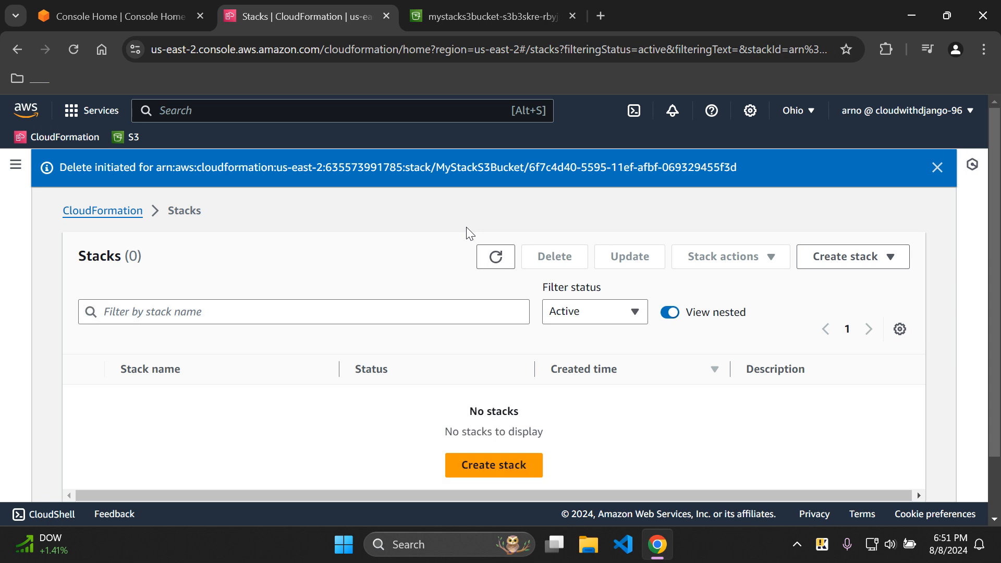
Go back to the S3 bucket list and refresh it to check whether the stack's bucket is gone.
click(493, 23)
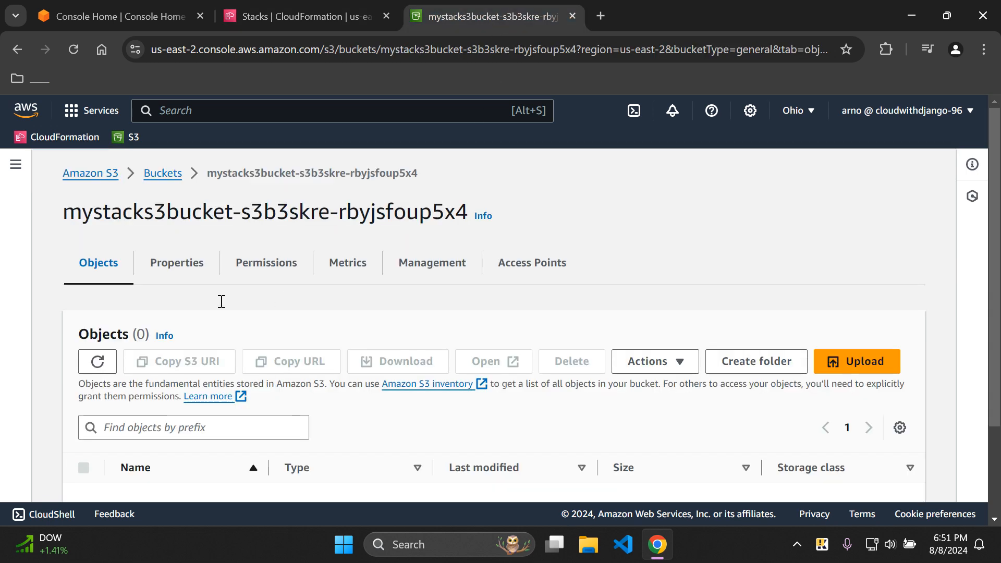
click(163, 174)
scroll(375, 270, down, 1)
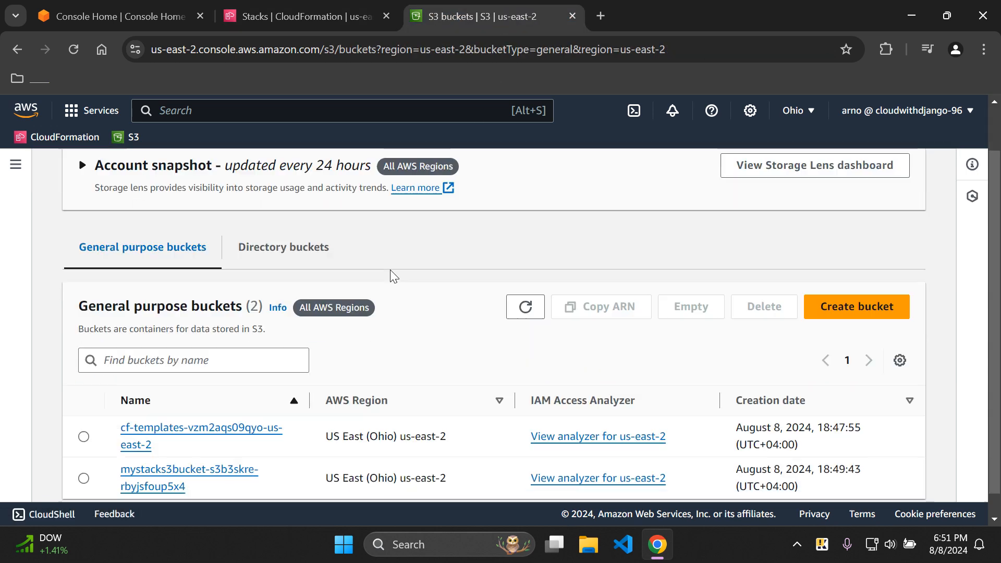
click(530, 286)
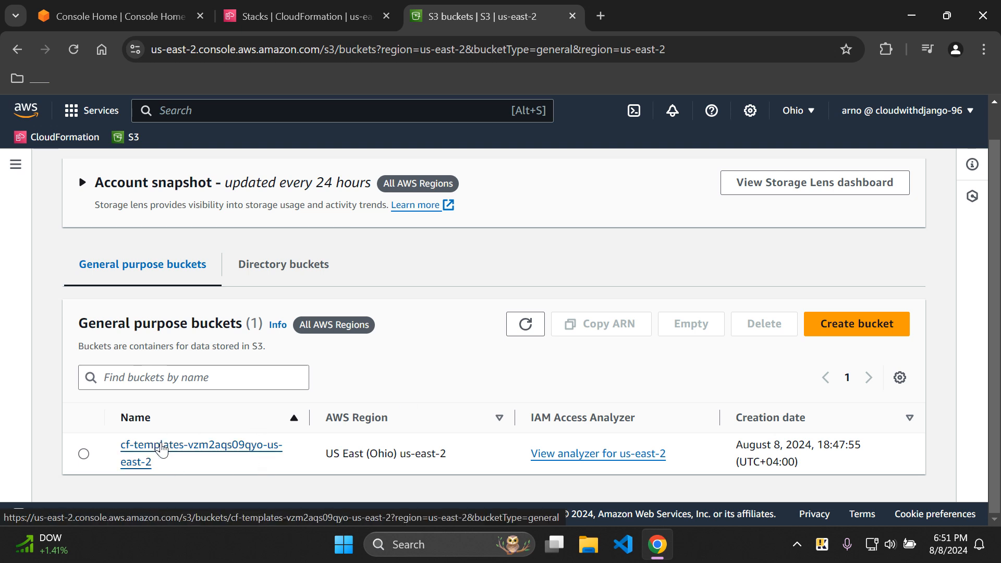
Empty the bucket cf-templates-vzm2aqs09qyo-us-east-2, confirming with "permanently delete", and exit the result summary.
click(84, 454)
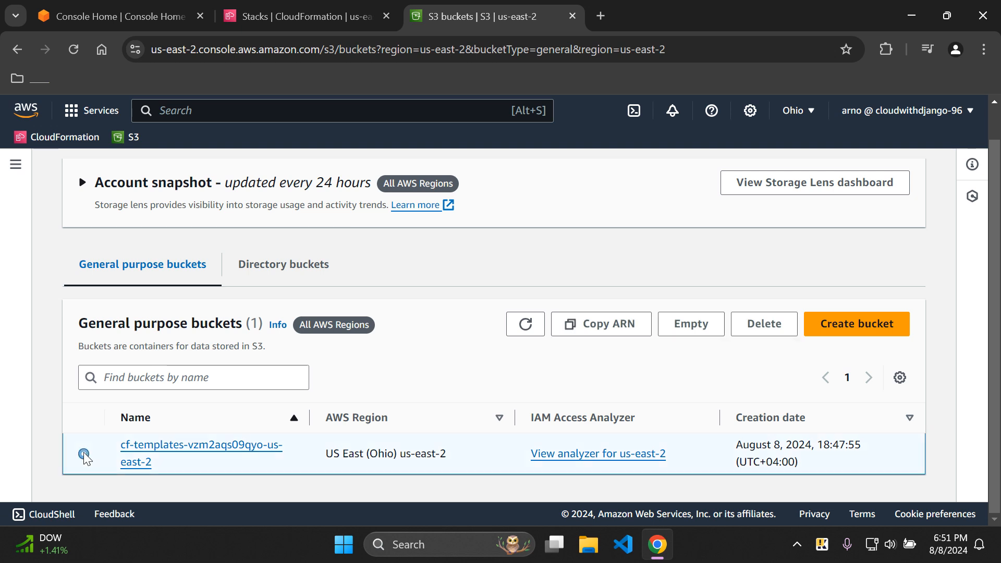
click(689, 327)
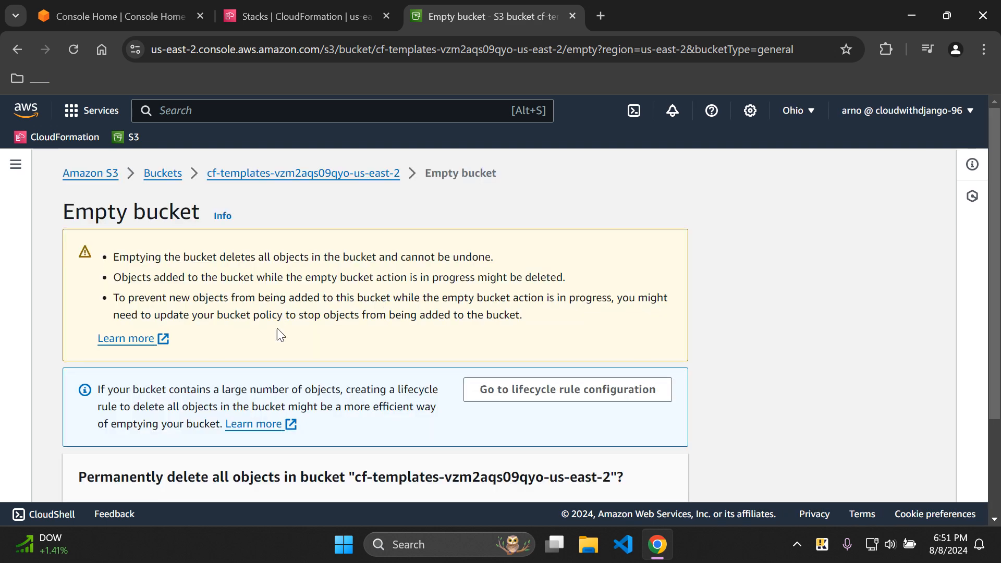
scroll(222, 380, down, 3)
drag(209, 401, 301, 402)
key(ctrl+c)
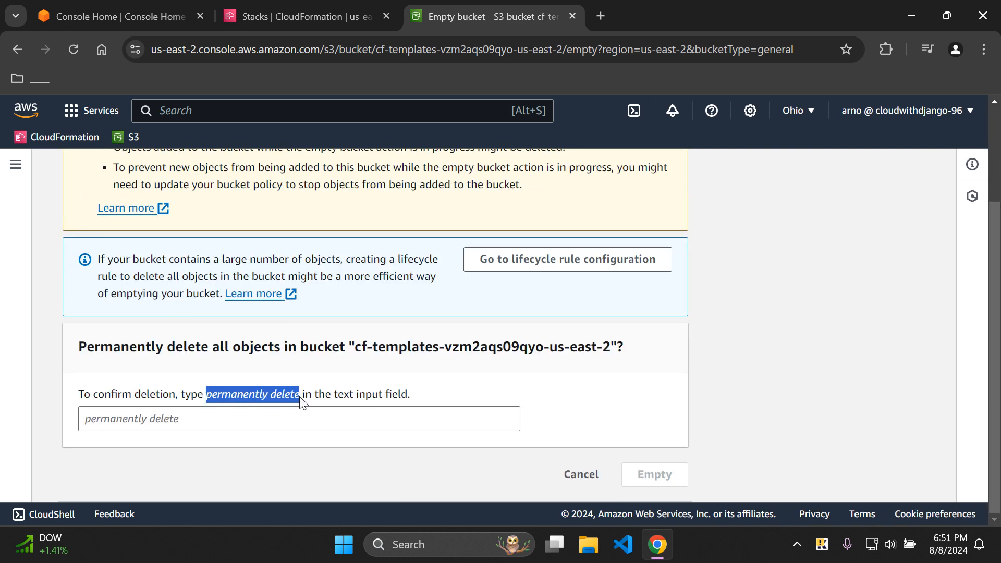
click(344, 420)
key(ctrl+v)
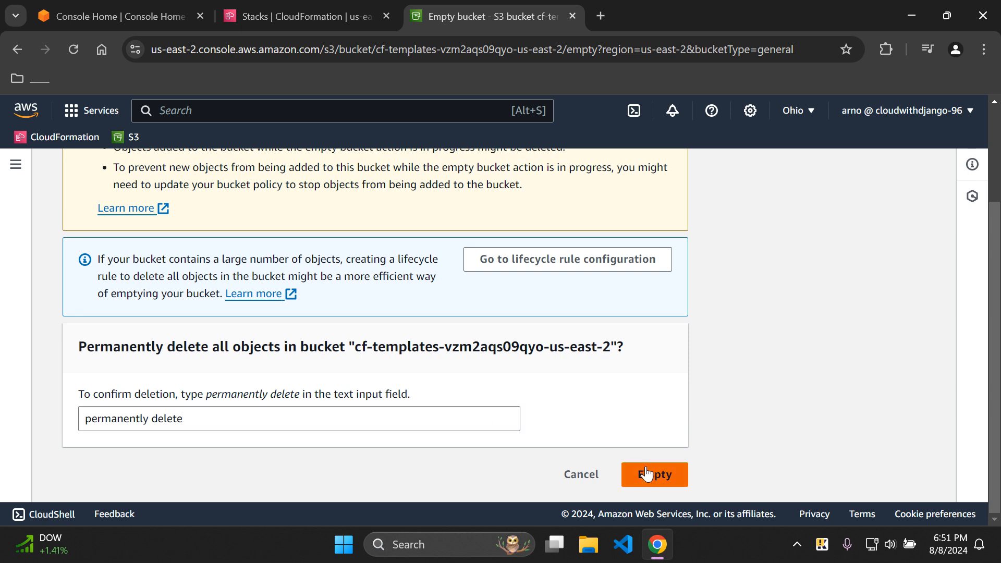
click(644, 472)
click(937, 167)
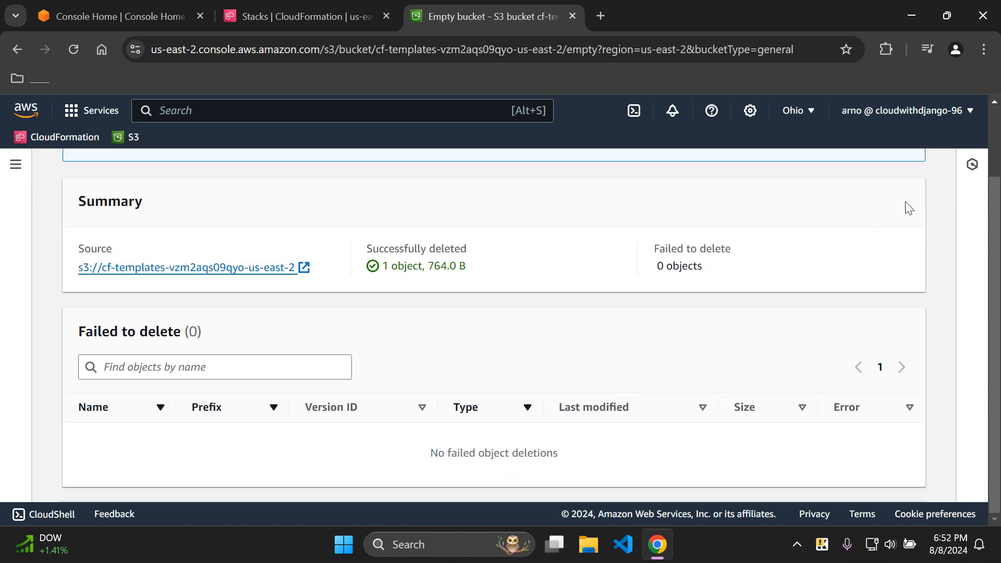
scroll(908, 193, up, 2)
click(909, 176)
Delete the bucket cf-templates-vzm2aqs09qyo-us-east-2, confirming with its full name, and dismiss the notification.
scroll(313, 323, down, 1)
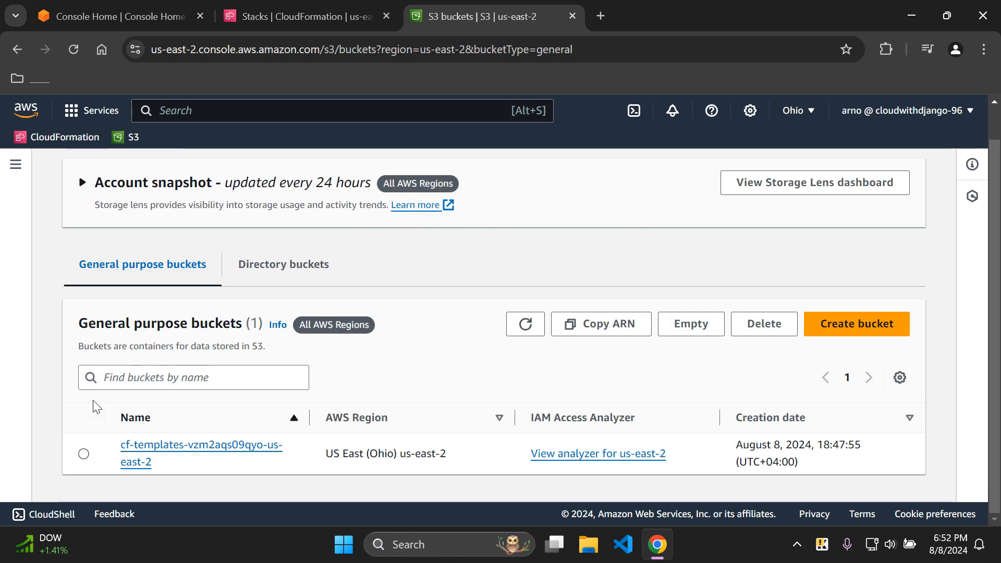
click(83, 456)
click(764, 324)
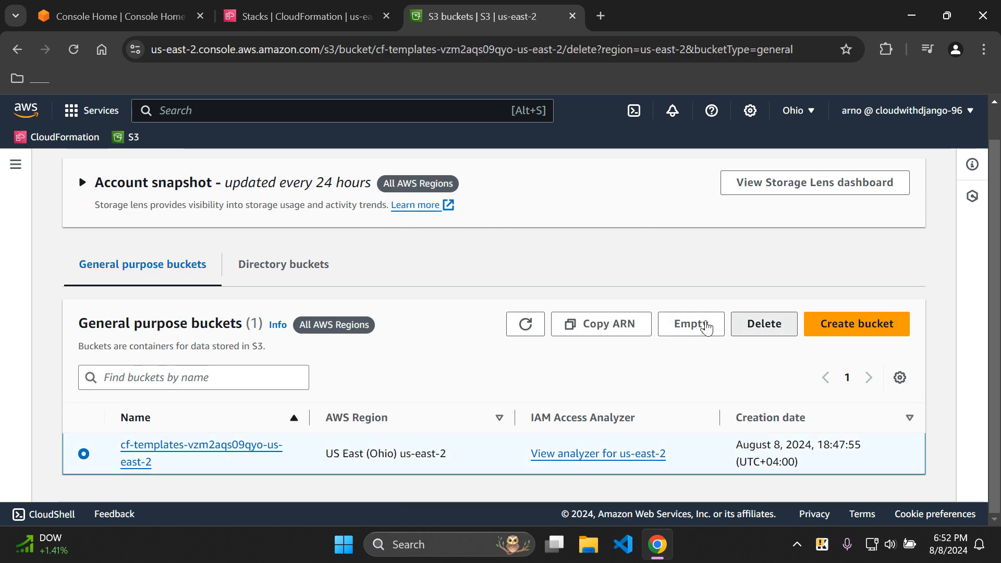
scroll(176, 344, down, 1)
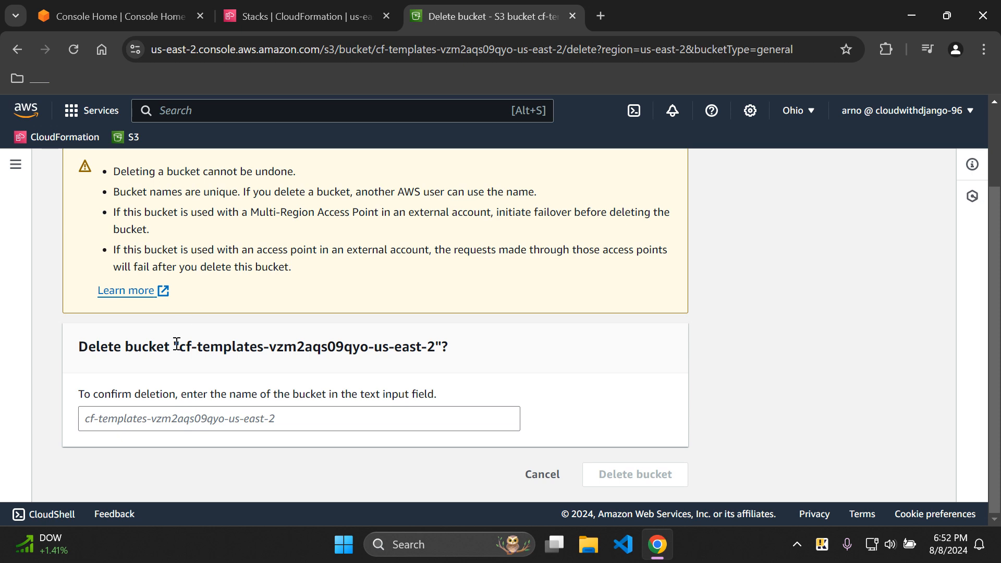
drag(182, 348, 429, 368)
key(ctrl+c)
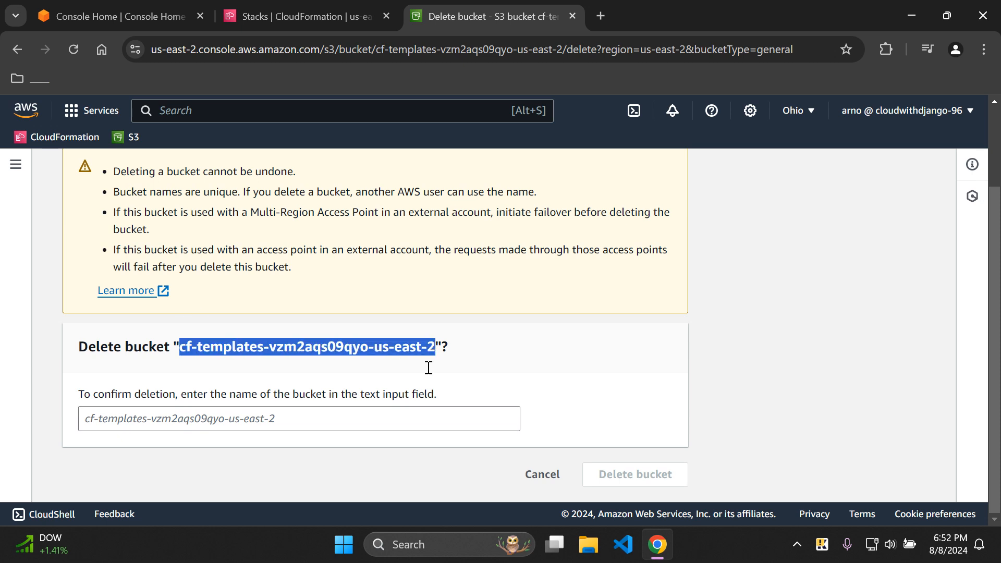
click(436, 416)
key(ctrl+v)
click(642, 471)
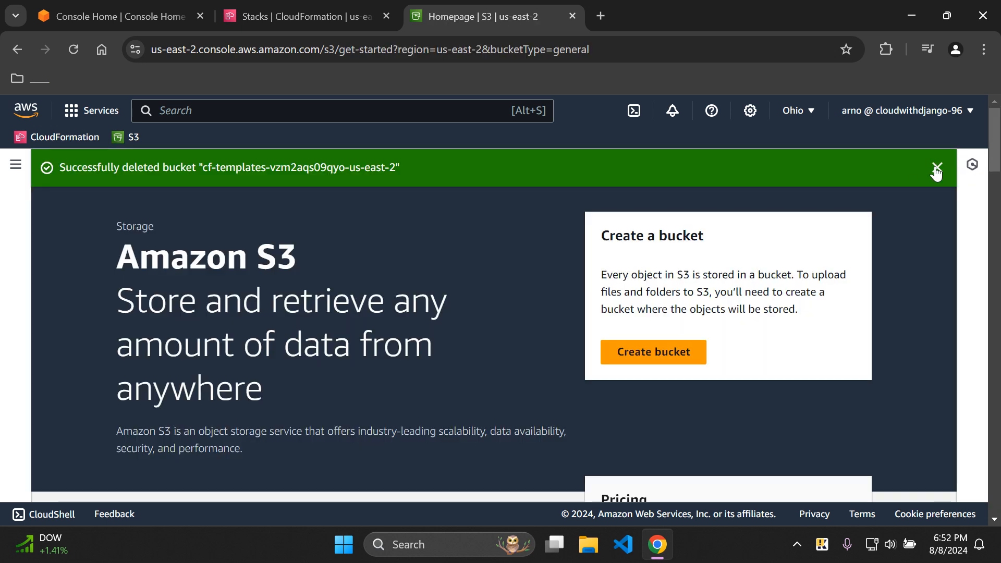
click(936, 166)
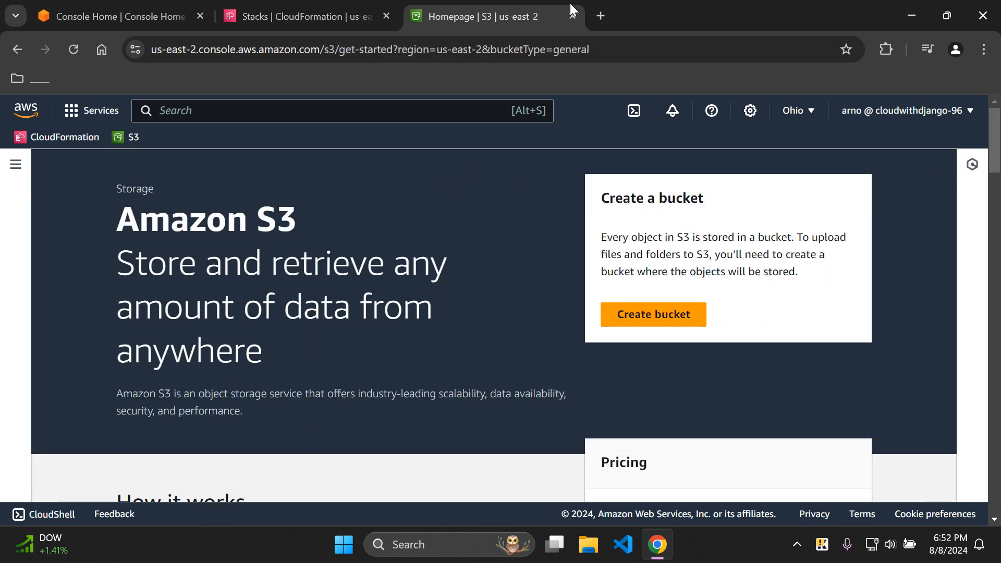
Close the S3 page, dismiss the stack deletion notification, and close the CloudFormation page.
key(ctrl+w)
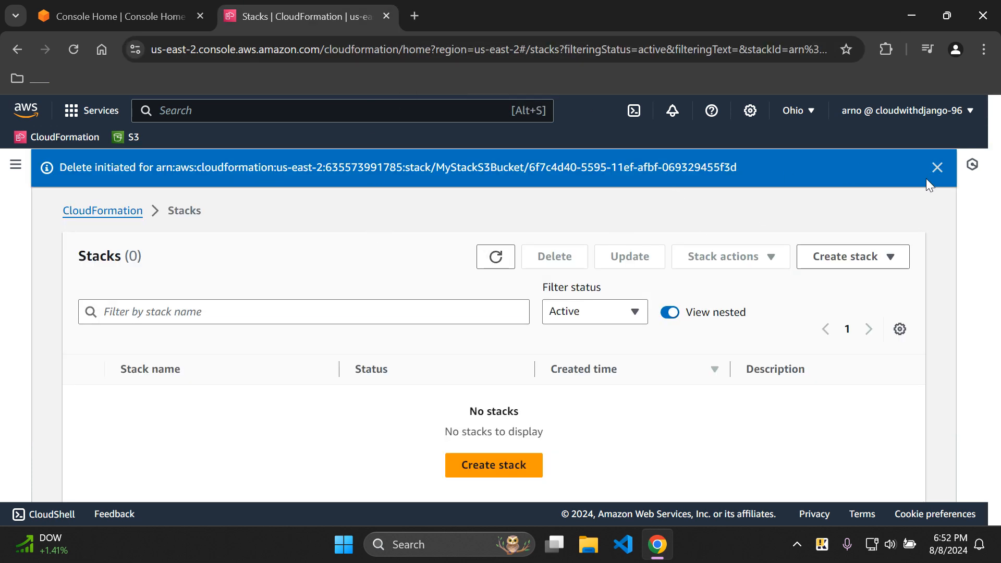
click(936, 168)
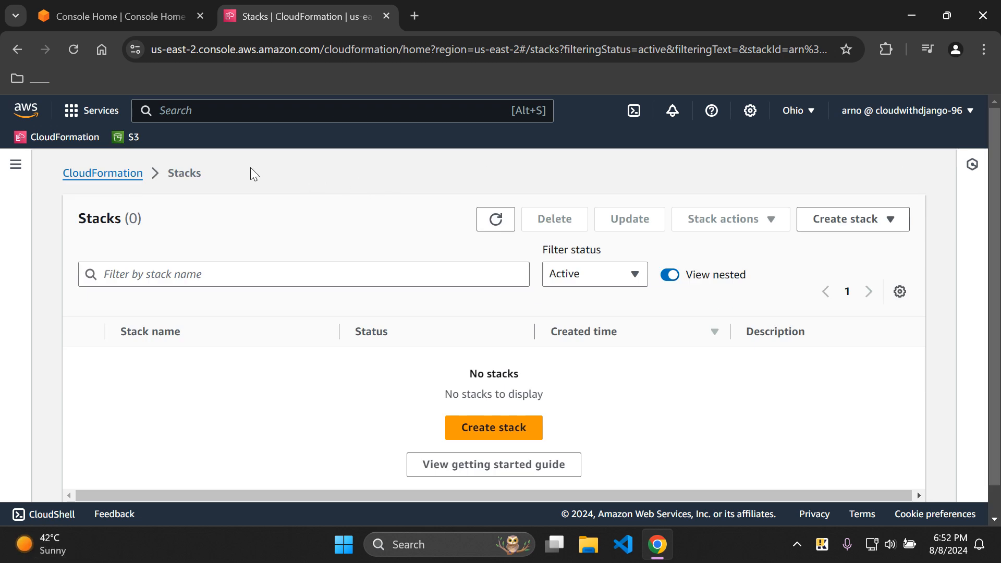
click(28, 124)
click(386, 16)
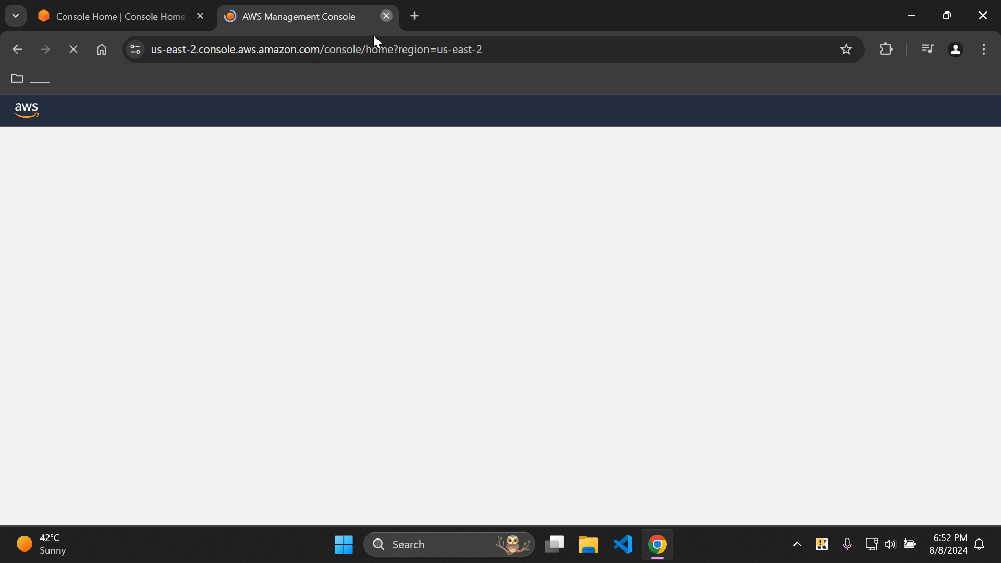